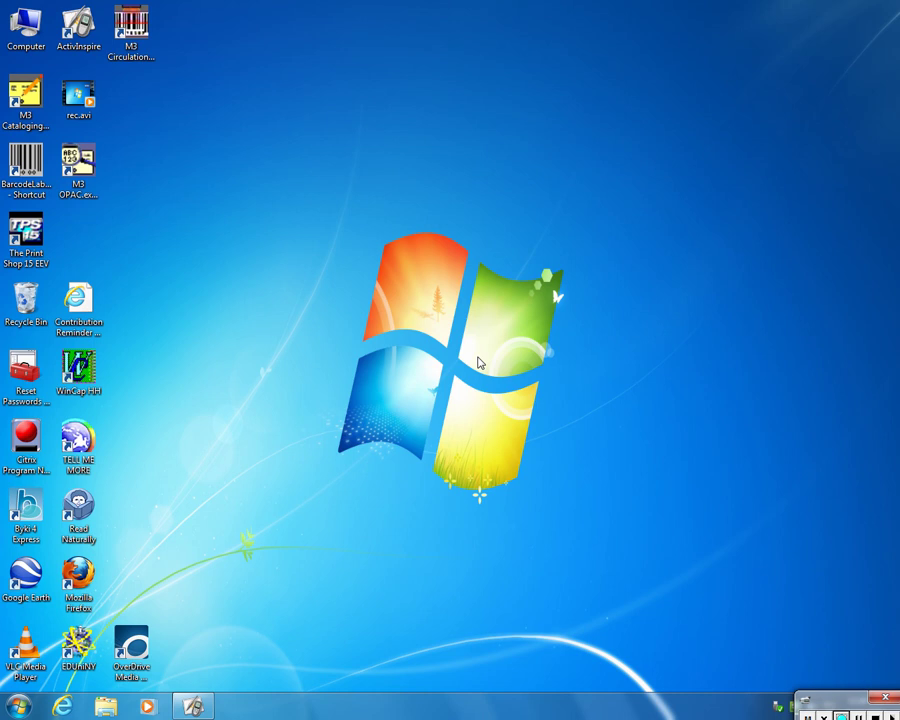
# Step: Open the Windows 7 Start menu and show the full All Programs list
pyautogui.click(18, 707)
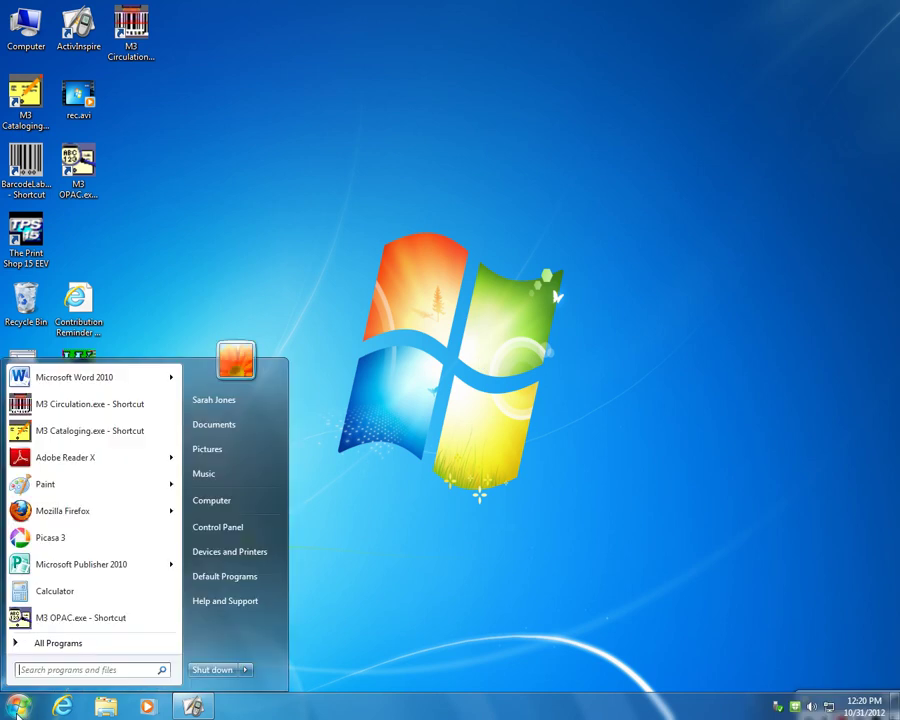
pyautogui.click(58, 648)
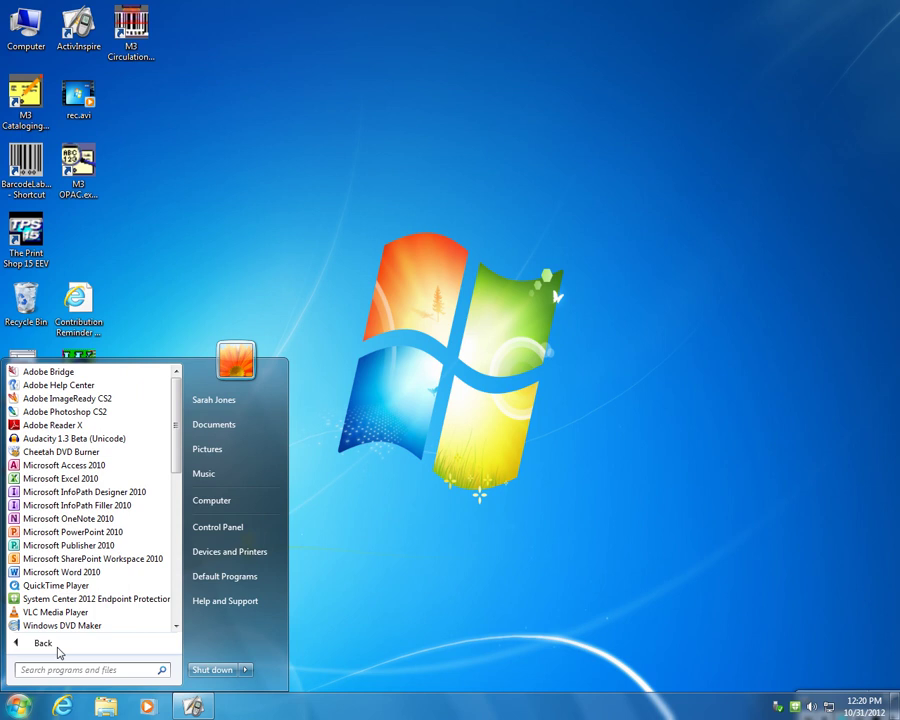
# Step: Launch Publisher 2010 and pick the Modular brochure template
pyautogui.click(90, 546)
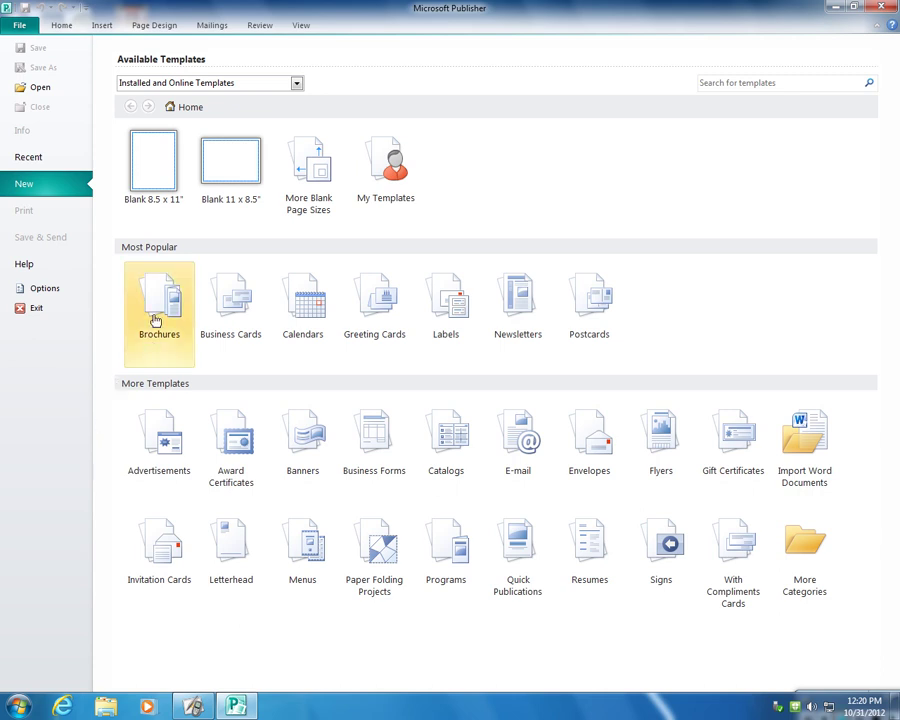
pyautogui.click(155, 320)
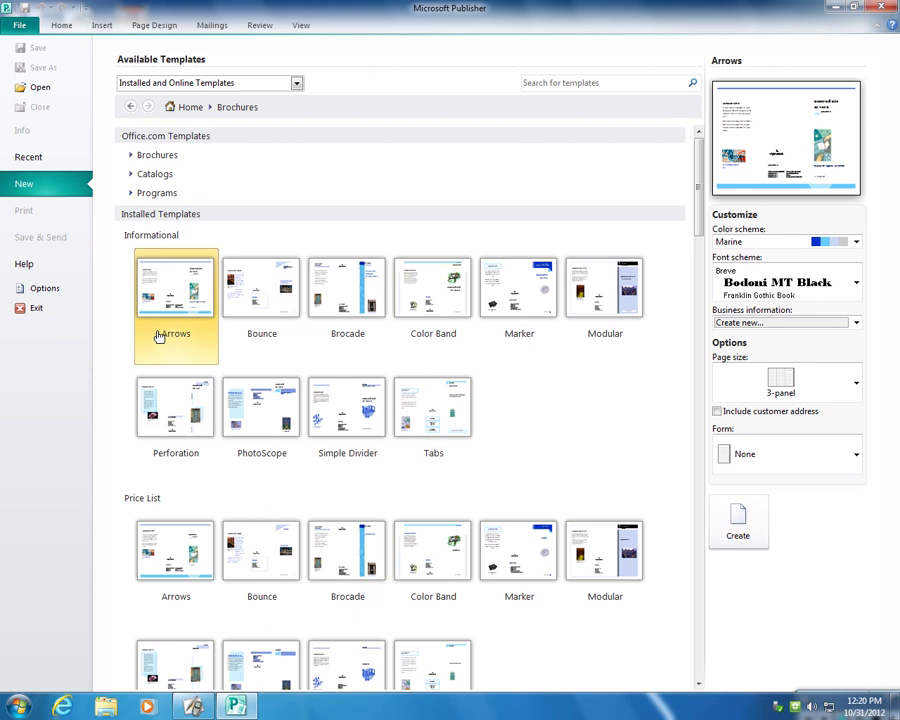
pyautogui.click(625, 301)
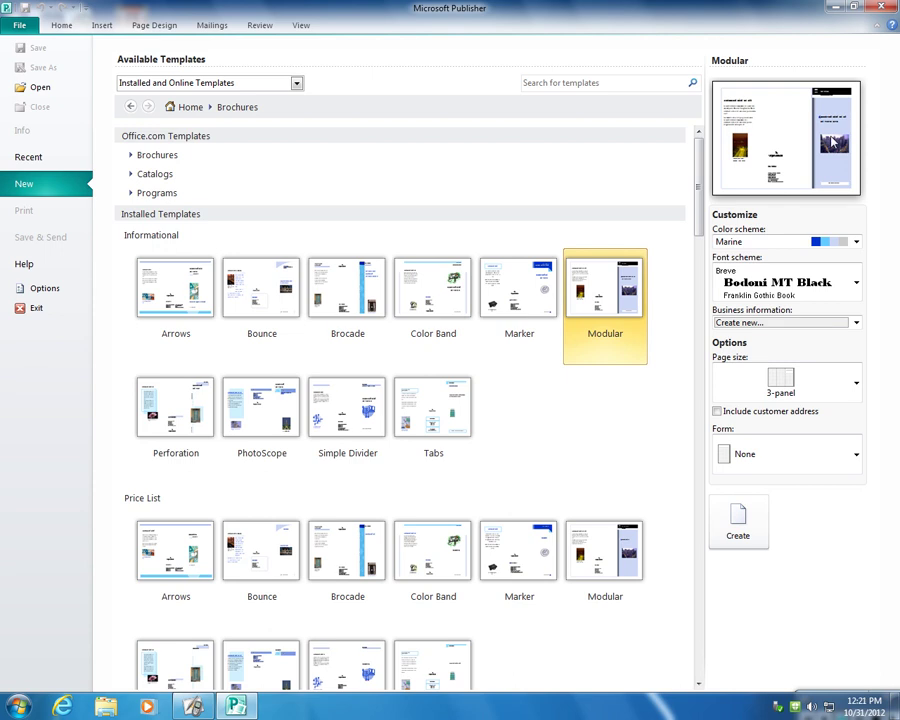
# Step: Set the Technic colour scheme and Capital font scheme, then create the brochure
pyautogui.click(856, 242)
pyautogui.click(826, 350)
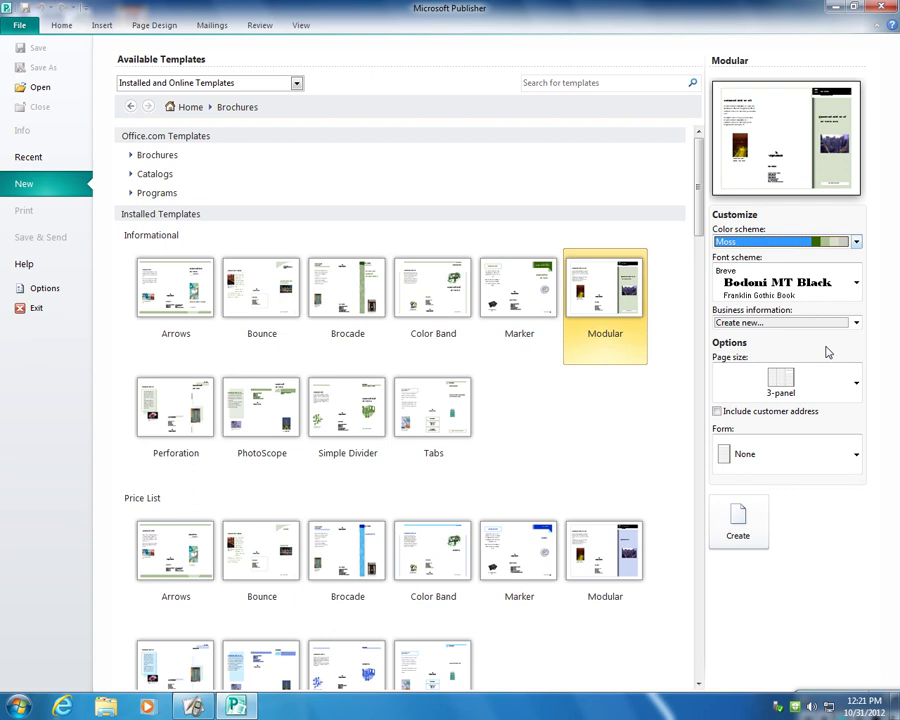
pyautogui.click(785, 292)
pyautogui.click(756, 390)
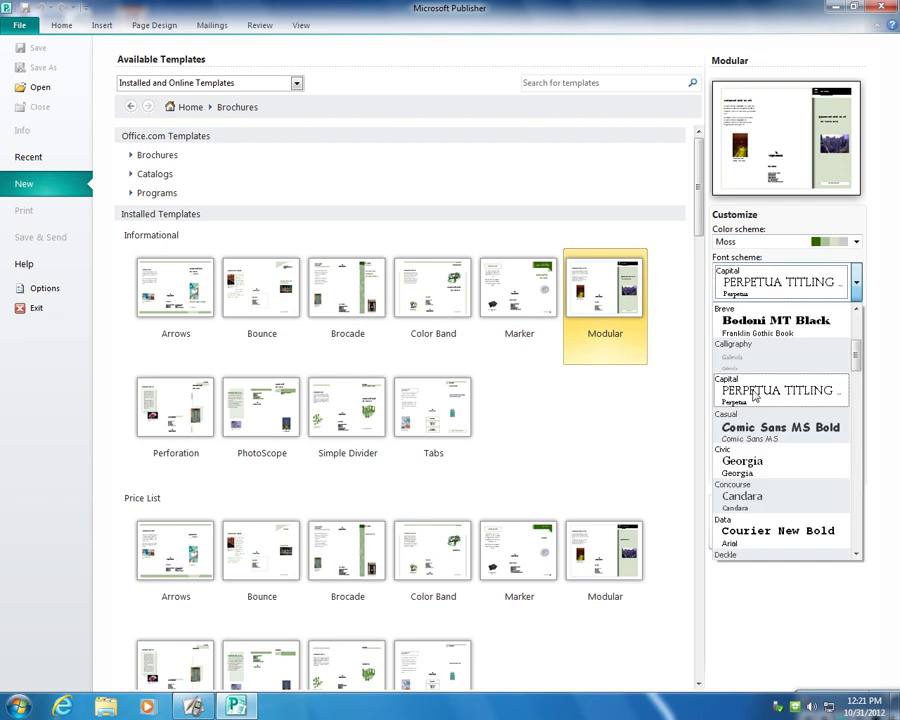
pyautogui.click(856, 242)
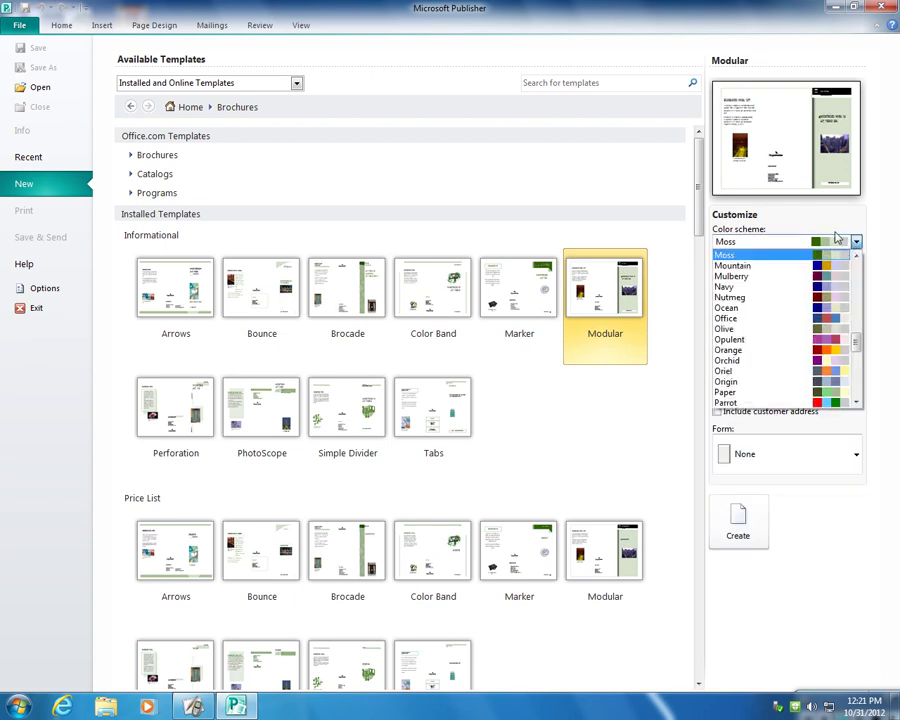
pyautogui.click(826, 393)
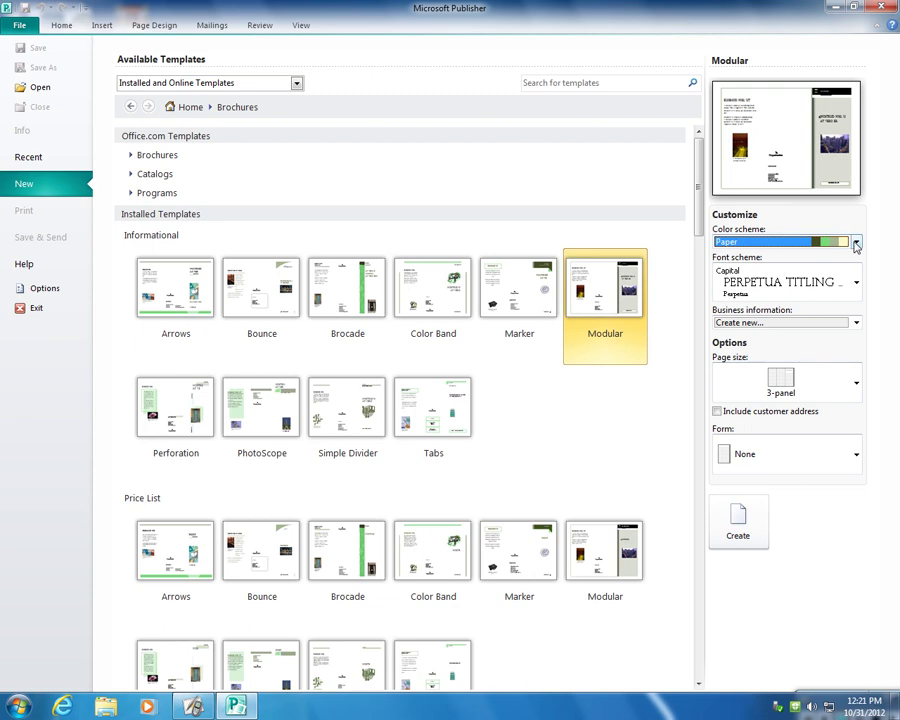
pyautogui.click(856, 243)
pyautogui.scroll(-2, 790, 340)
pyautogui.click(780, 458)
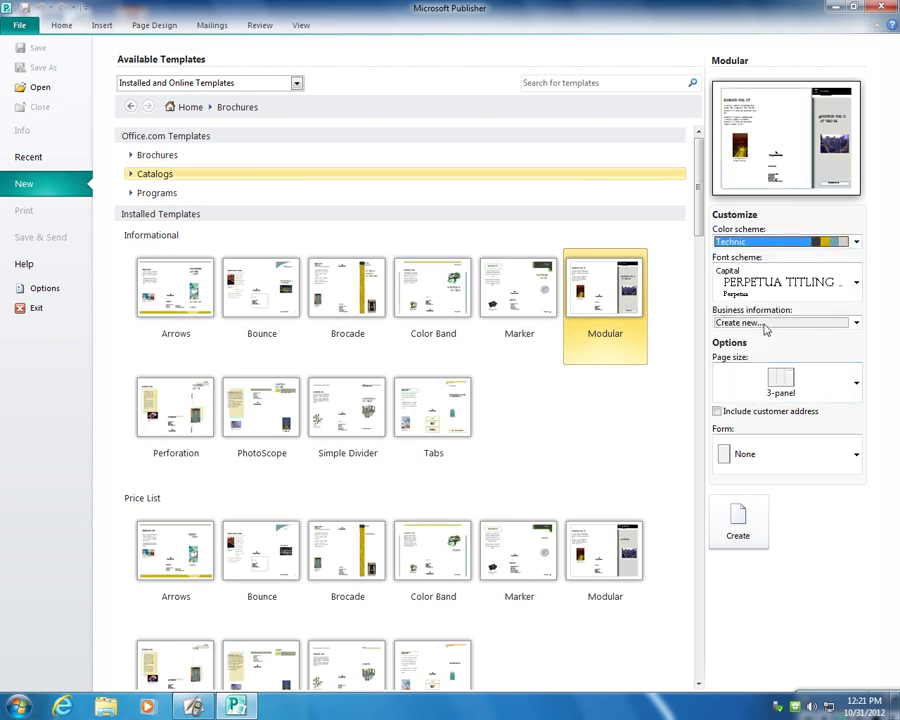
pyautogui.click(740, 519)
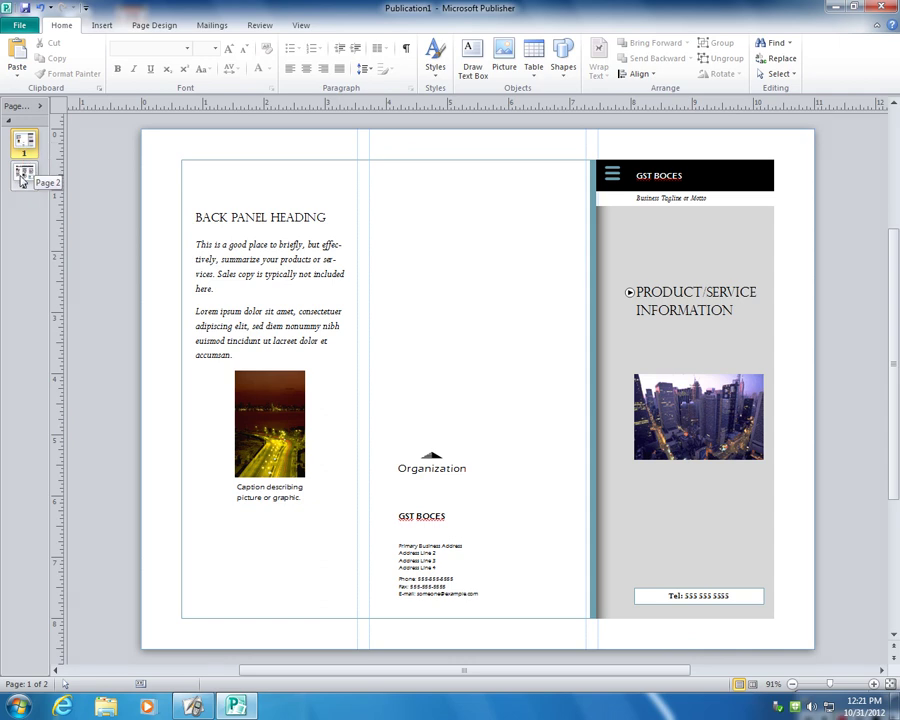
pyautogui.click(22, 177)
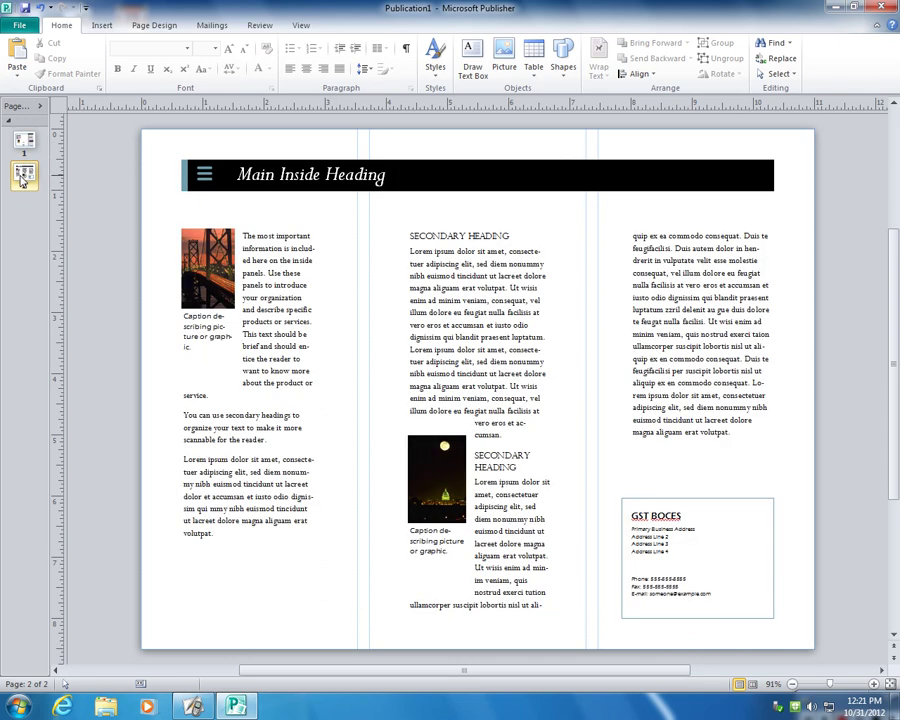
pyautogui.click(21, 146)
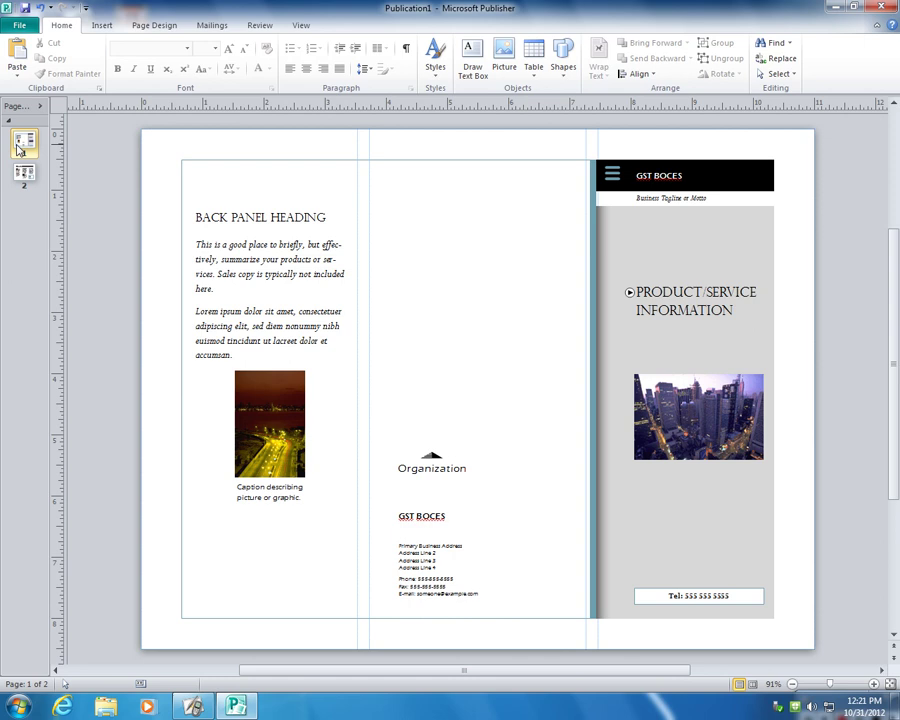
# Step: Retype the cover panel heading as FRONT
pyautogui.click(674, 316)
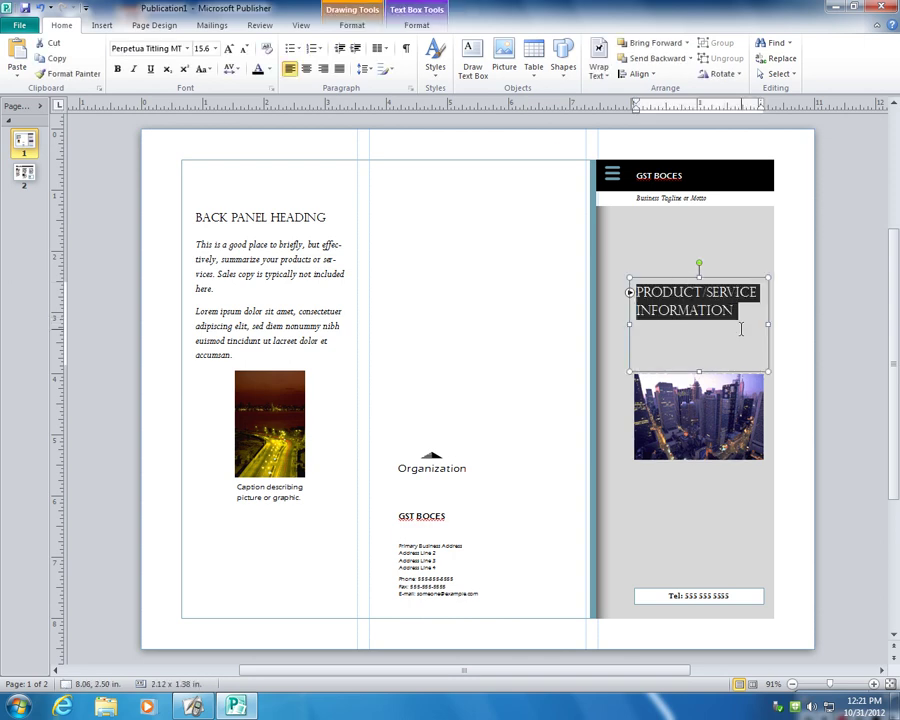
pyautogui.write('FRONT')
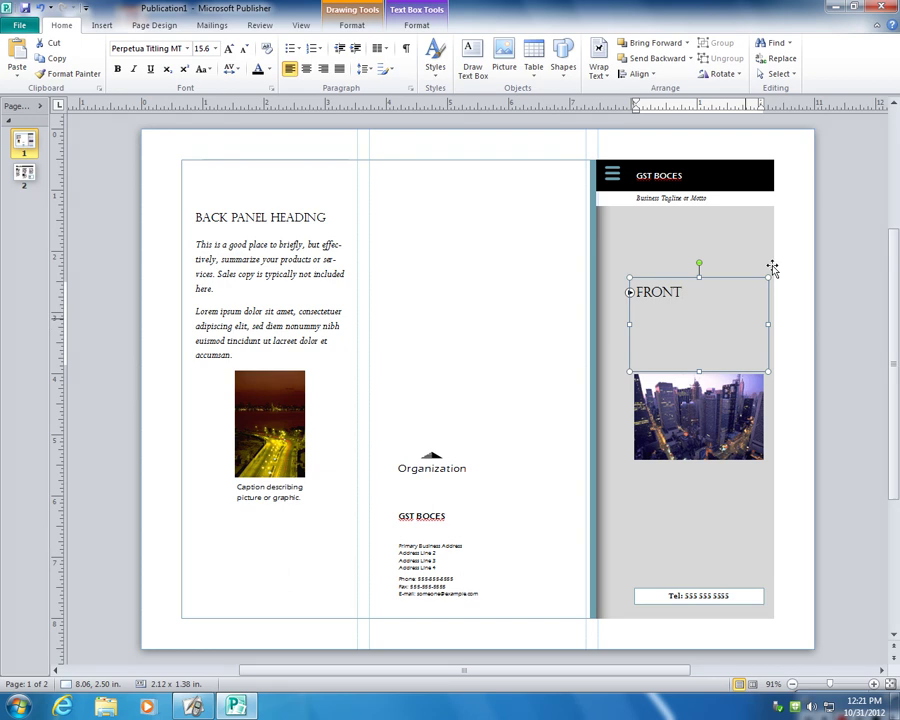
pyautogui.click(739, 241)
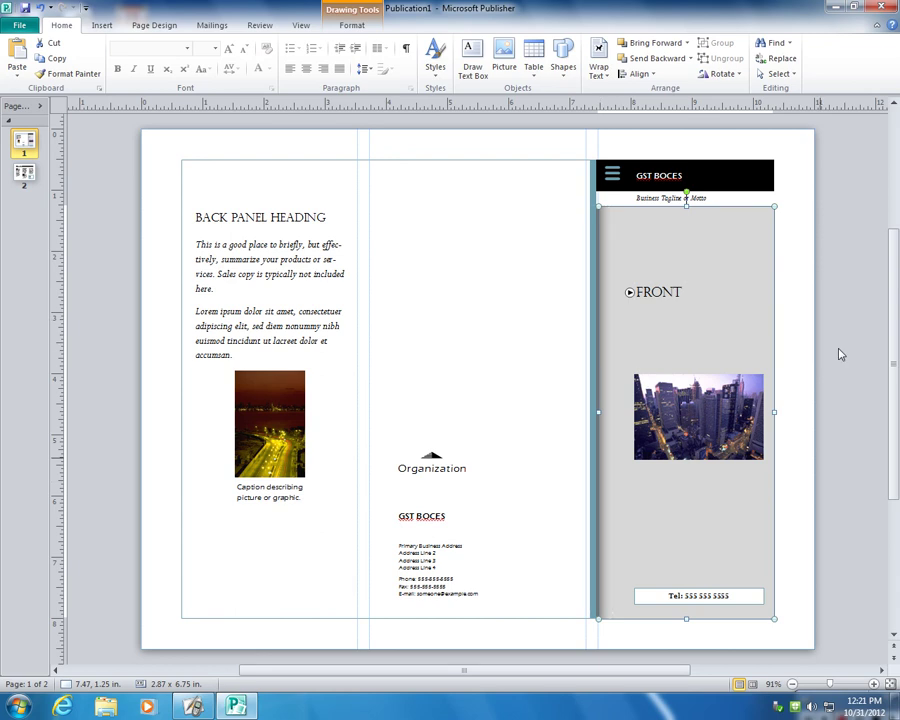
# Step: Replace the middle panel's GST BOCES text with 'Back'
pyautogui.click(415, 522)
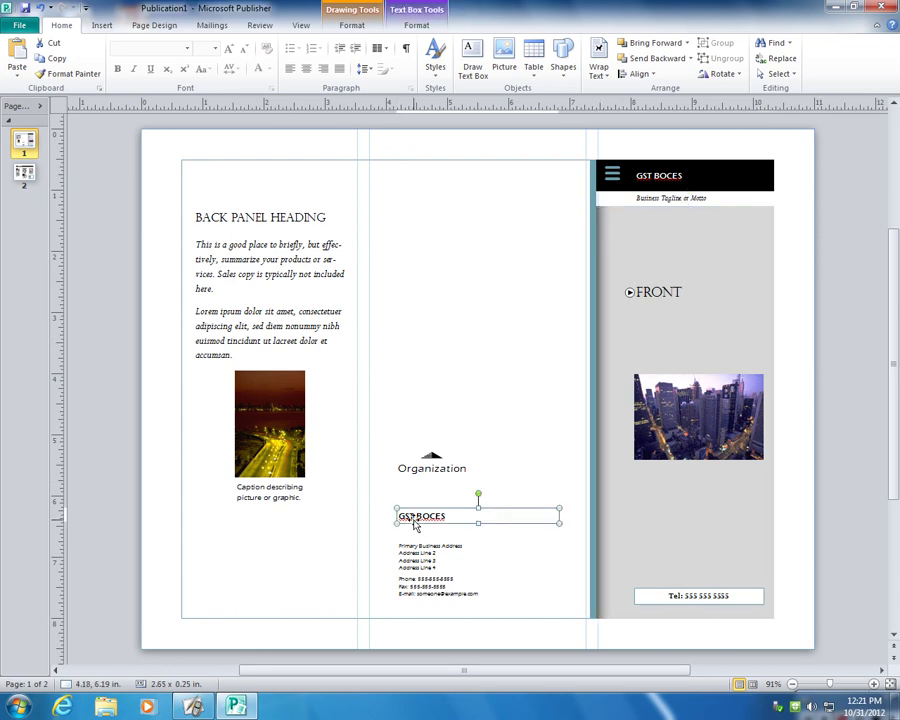
pyautogui.doubleClick(430, 516)
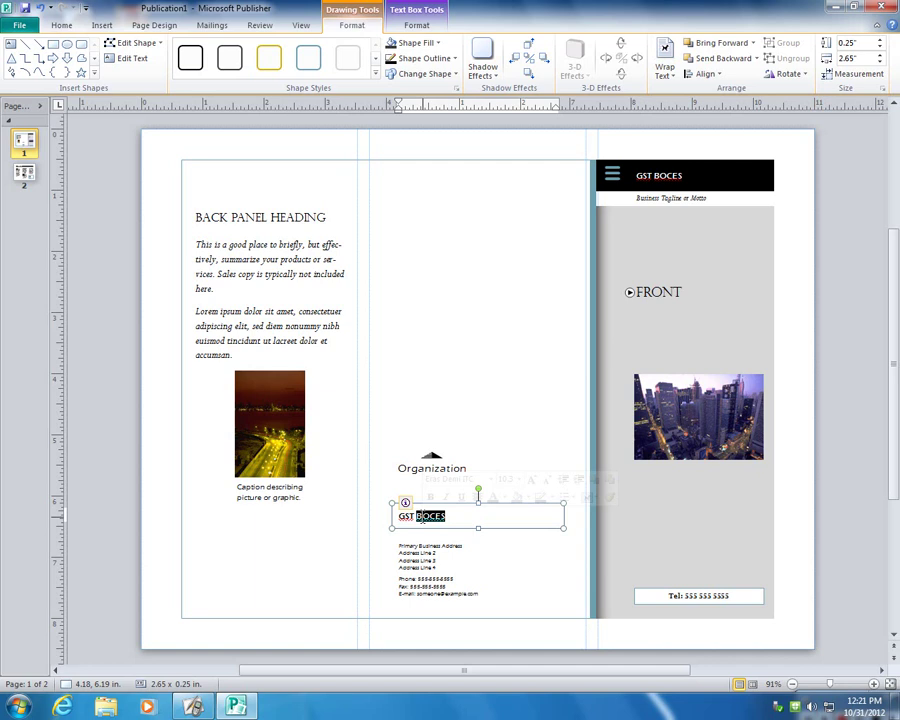
pyautogui.hotkey('ctrl', 'a')
pyautogui.write('Bac')
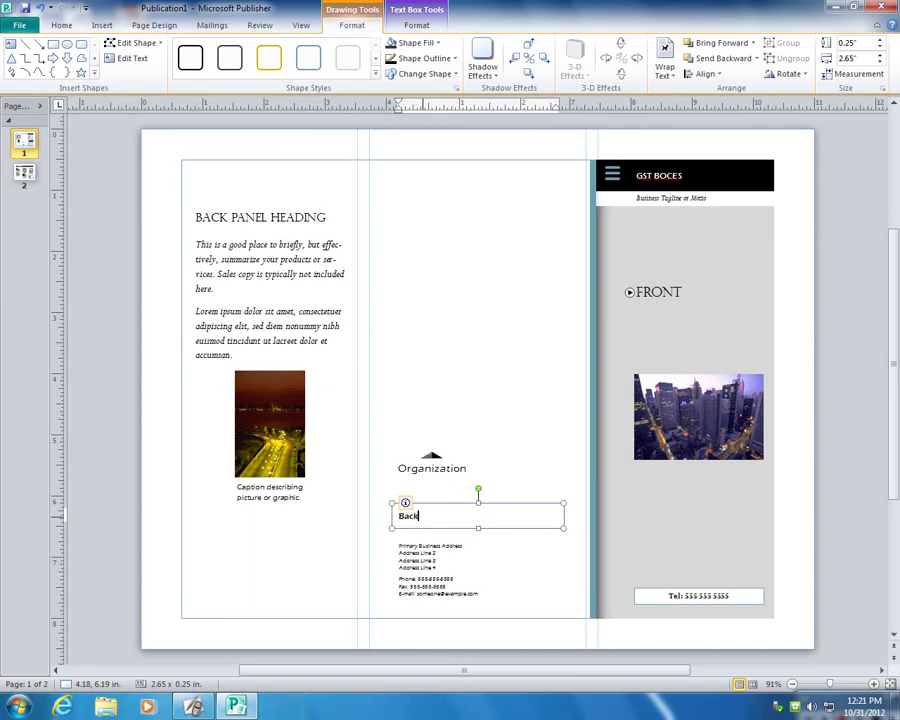
pyautogui.write('k')
# Step: Type 'FOL' into the left heading and replace the left panel's sample paragraphs with 'replace'
pyautogui.tripleClick(226, 218)
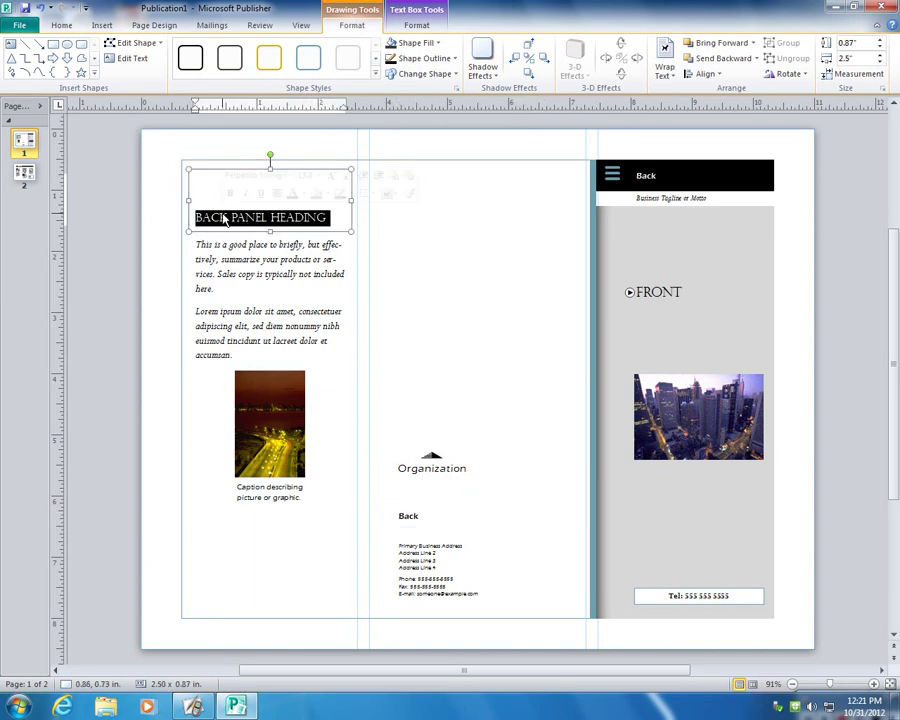
pyautogui.write('FOLDS IN')
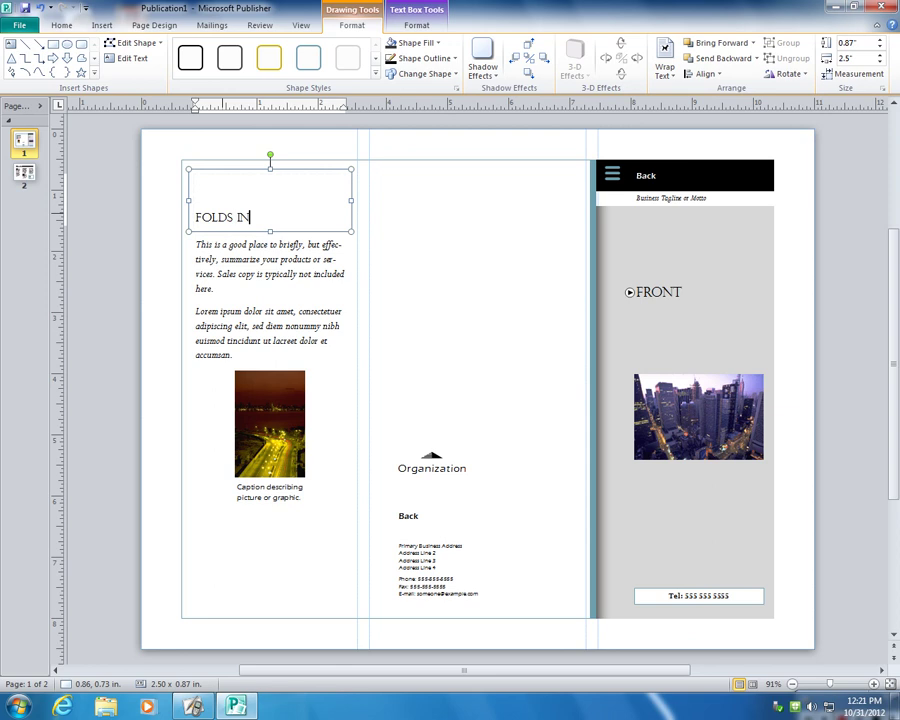
pyautogui.moveTo(196, 244); pyautogui.dragTo(466, 322)
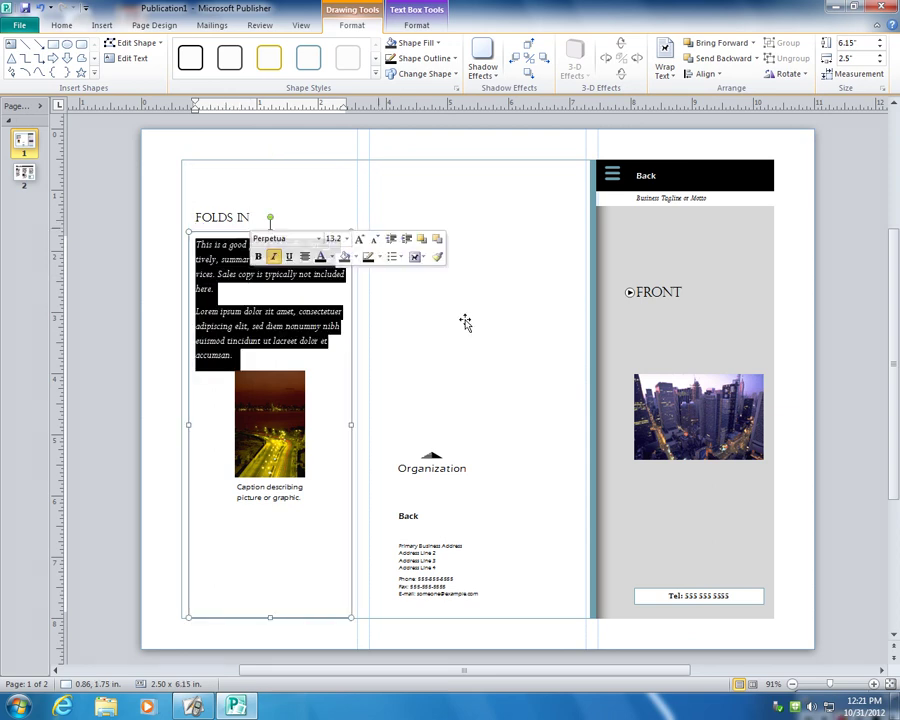
pyautogui.click(414, 347)
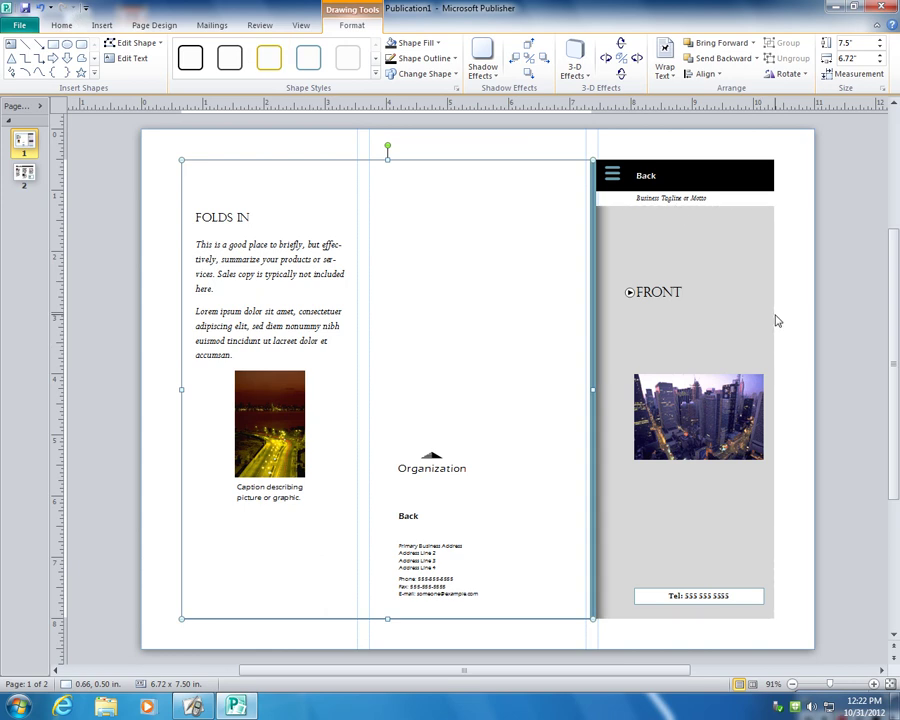
pyautogui.click(251, 289)
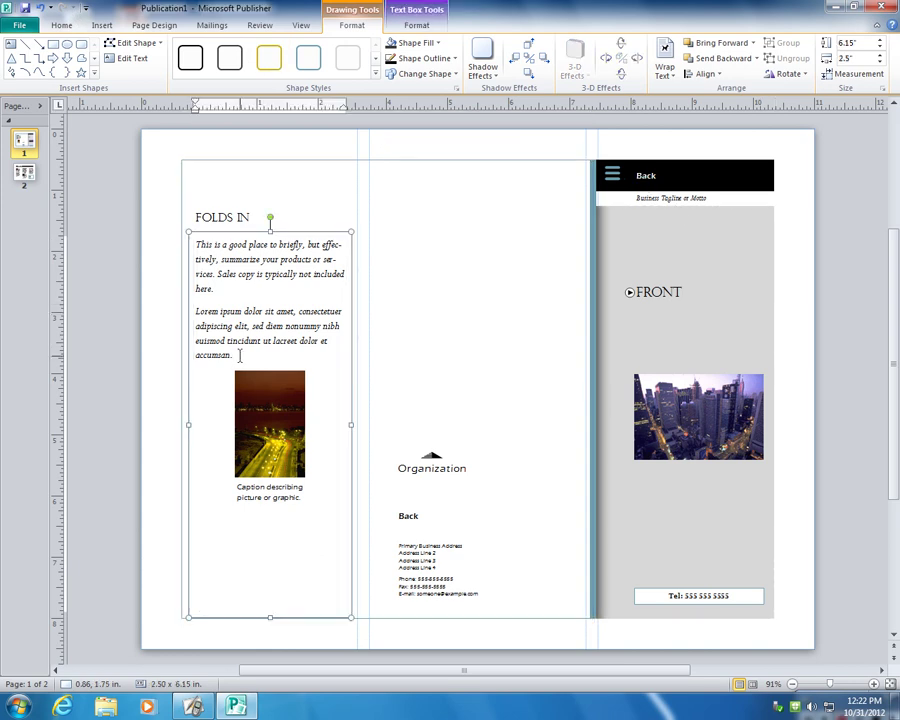
pyautogui.hotkey('ctrl', 'a')
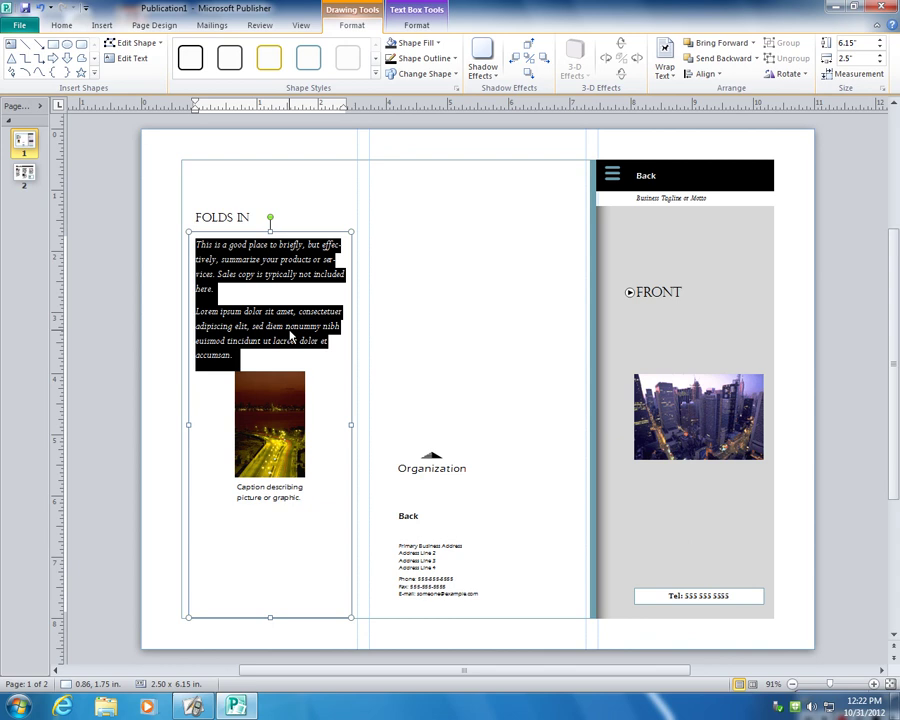
pyautogui.press('Delete')
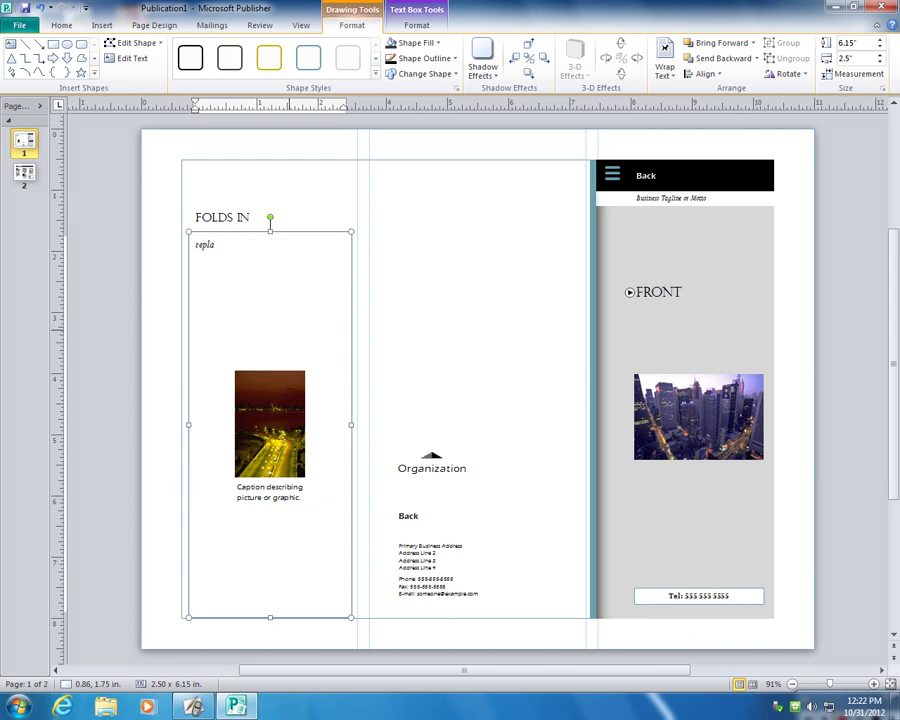
pyautogui.write('replace')
# Step: Replace the cover's city photo with washington_portrait_bw.jpg and widen the crop to show the whole bust
pyautogui.click(502, 290)
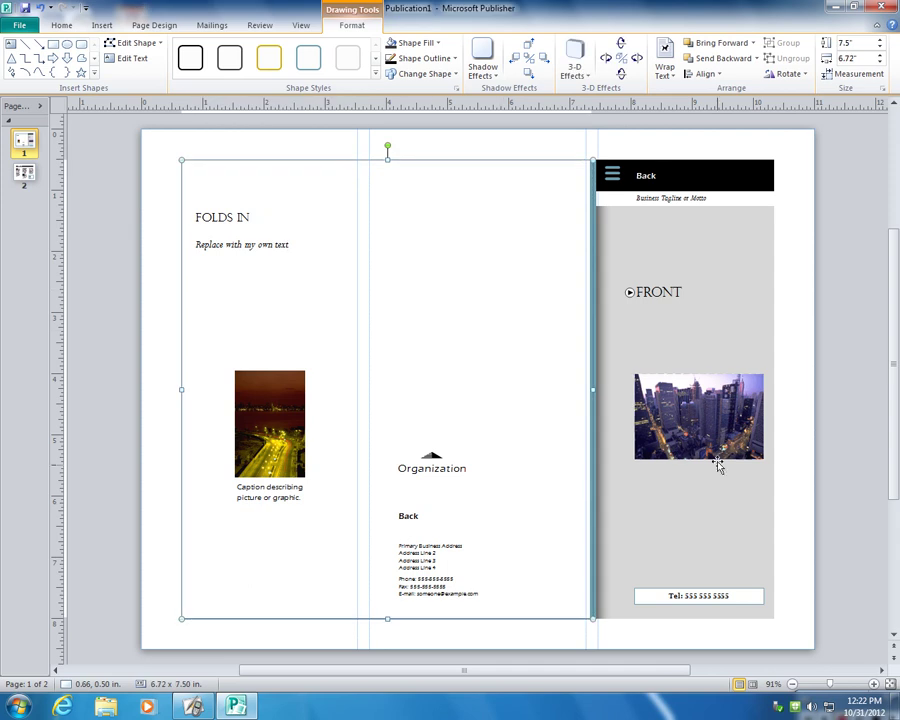
pyautogui.click(705, 428)
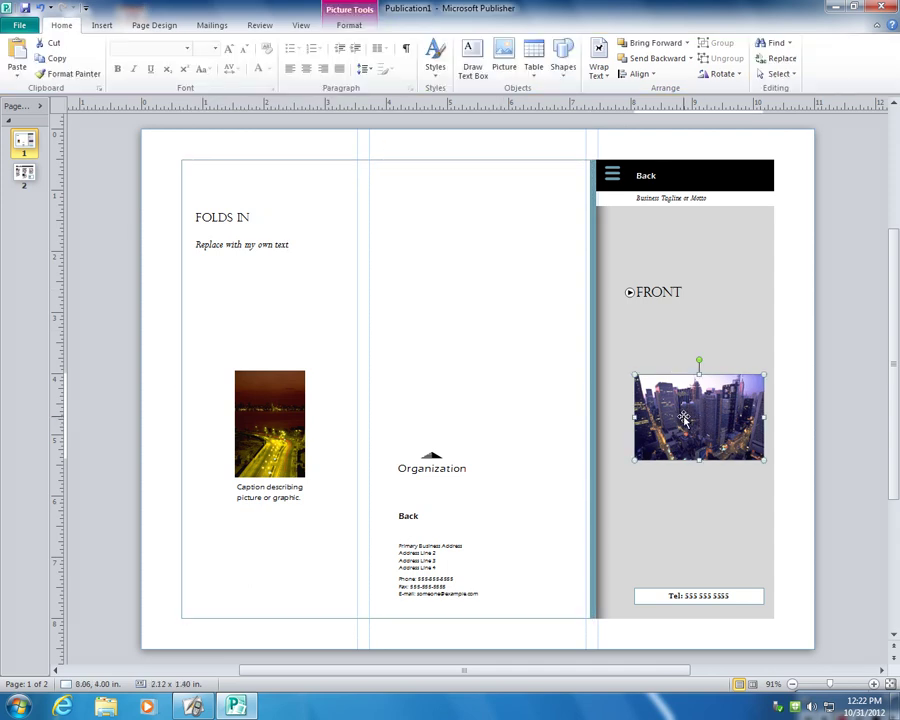
pyautogui.rightClick(686, 423)
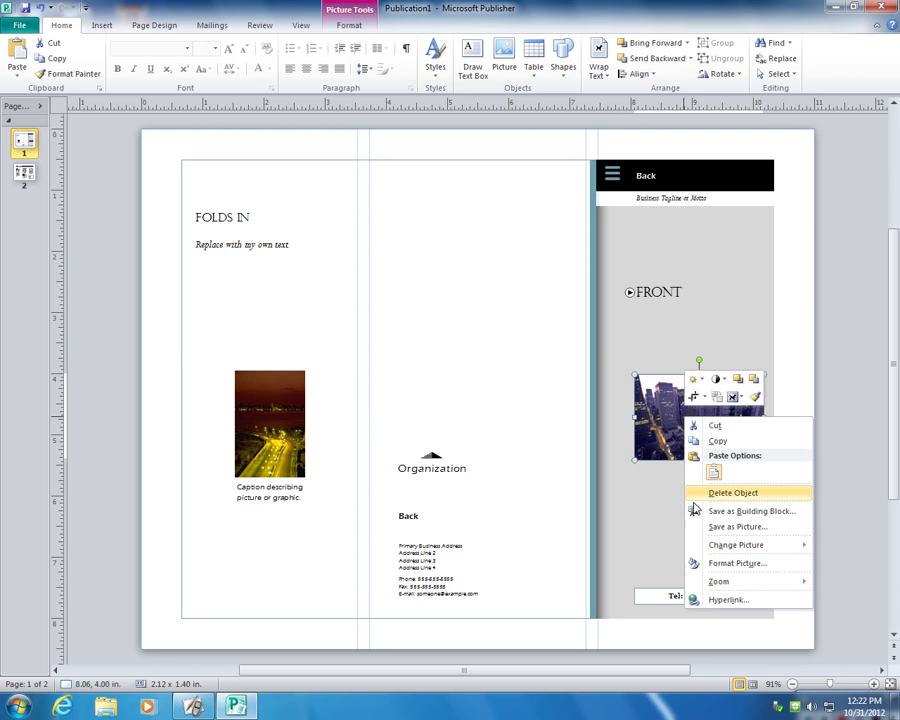
pyautogui.moveTo(702, 551)
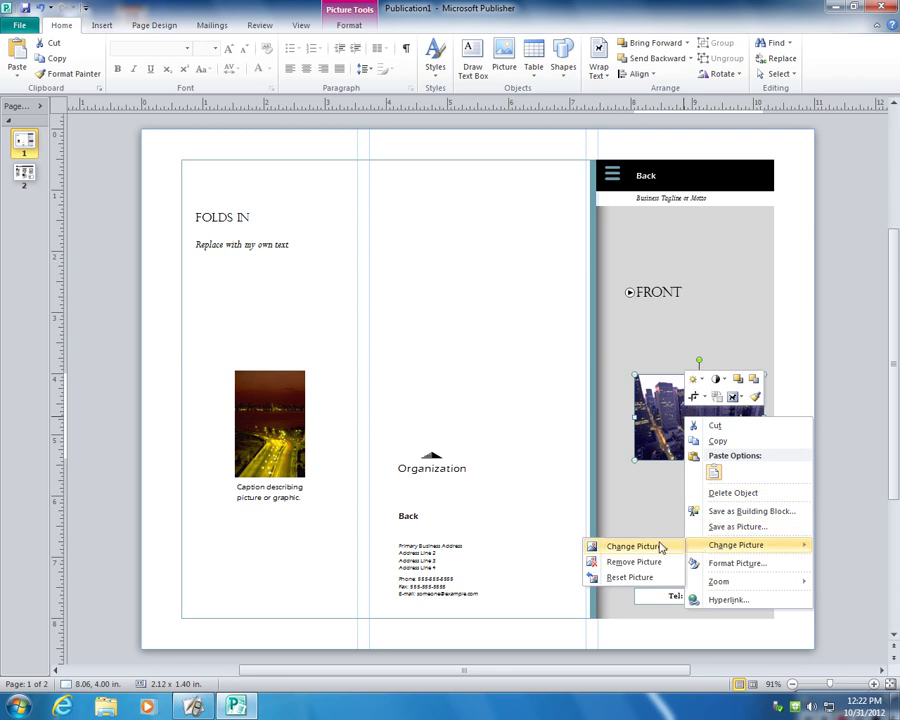
pyautogui.click(659, 547)
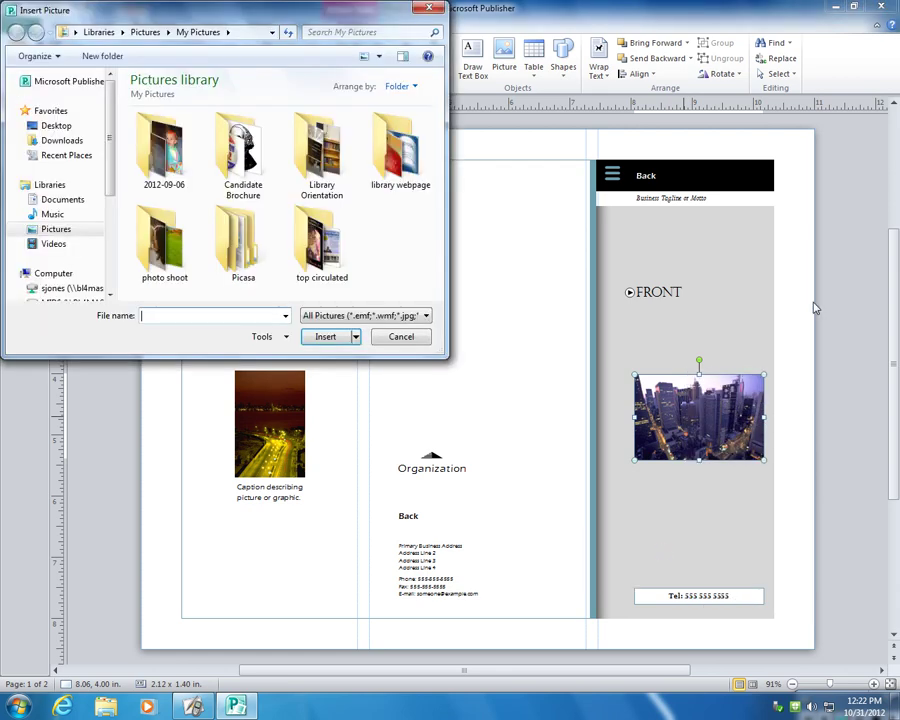
pyautogui.doubleClick(228, 160)
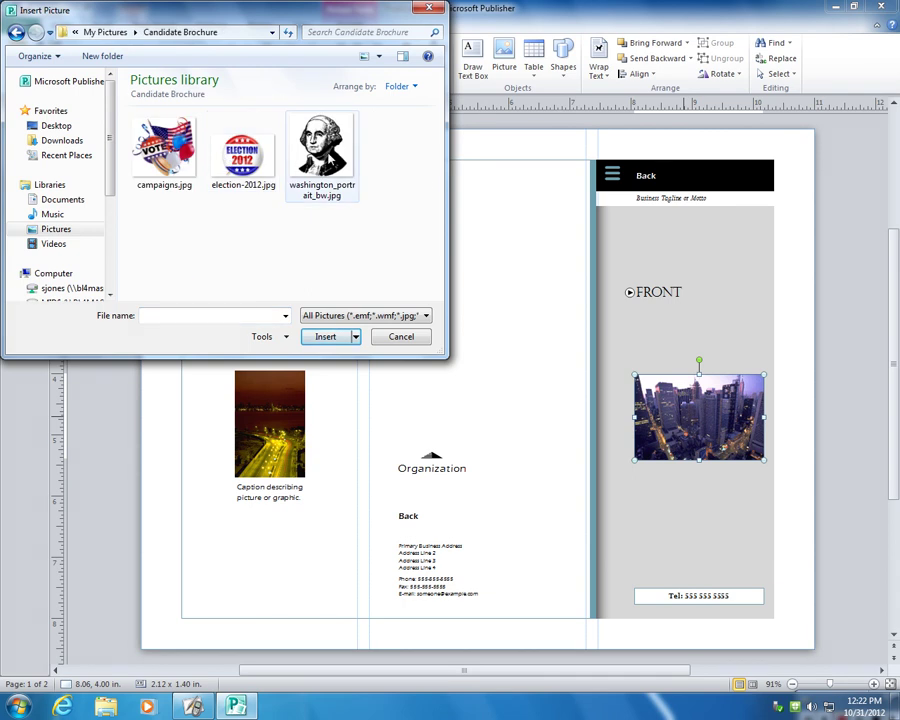
pyautogui.doubleClick(325, 155)
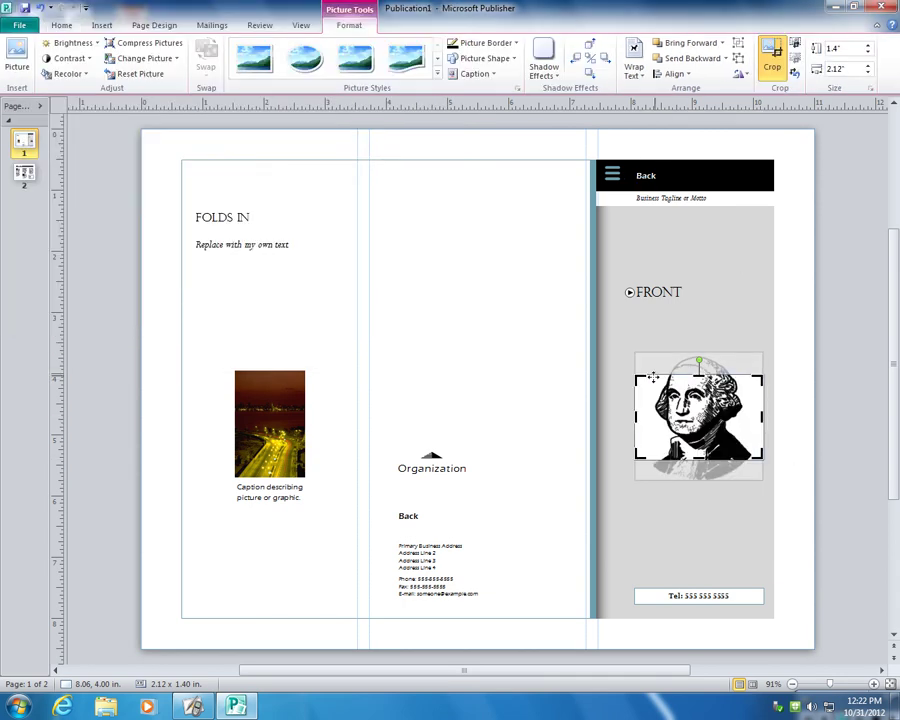
pyautogui.moveTo(637, 378); pyautogui.dragTo(637, 352)
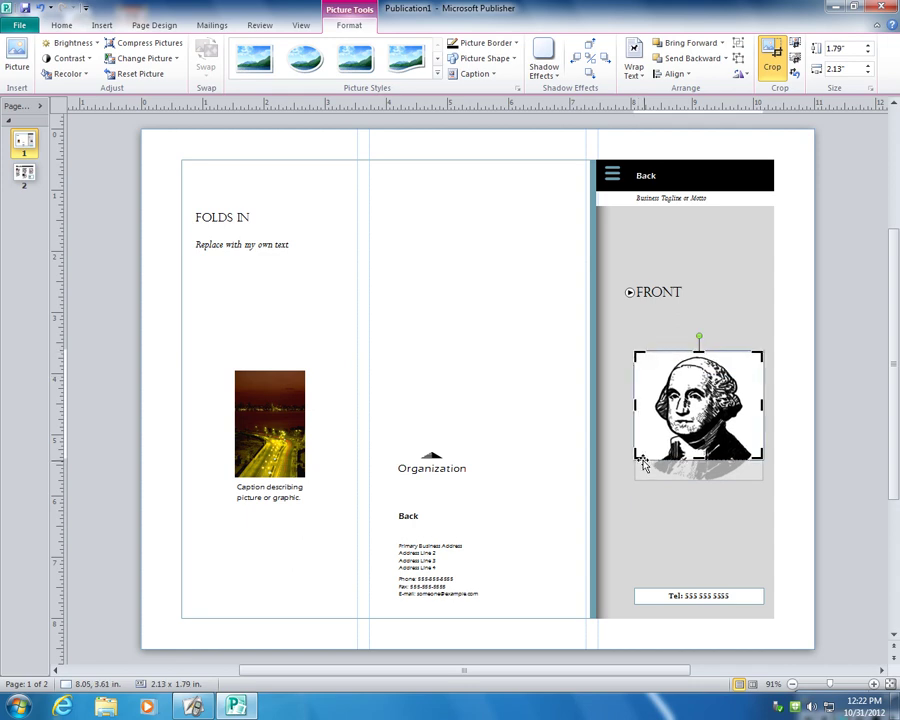
pyautogui.moveTo(760, 456); pyautogui.dragTo(762, 480)
# Step: Insert election-2012.jpg, shrink it to about 3.39 x 2.25 in, and move it into the middle panel
pyautogui.click(686, 555)
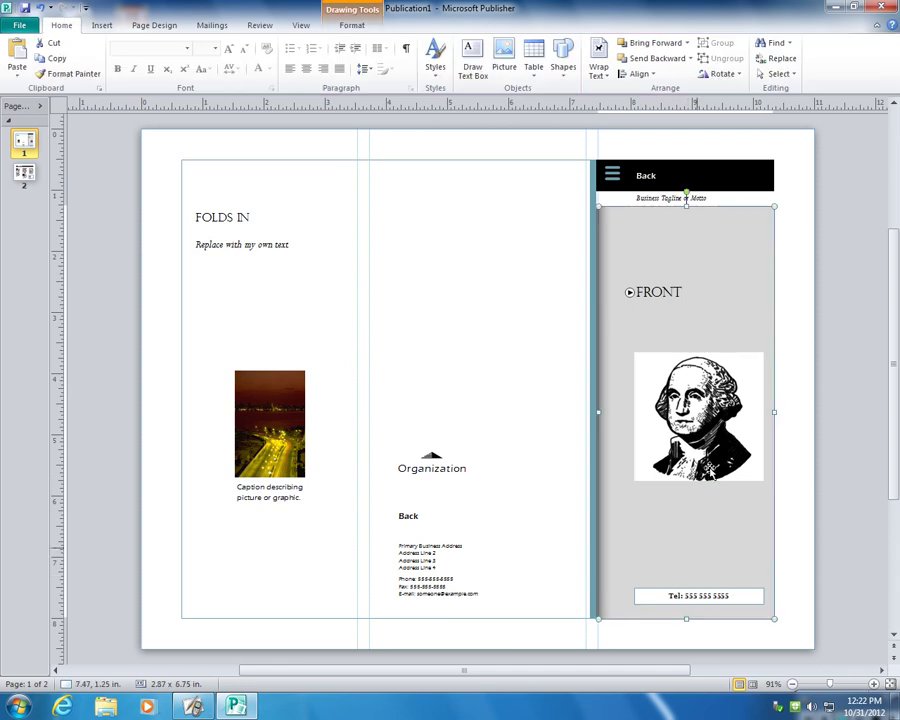
pyautogui.click(475, 285)
pyautogui.click(103, 25)
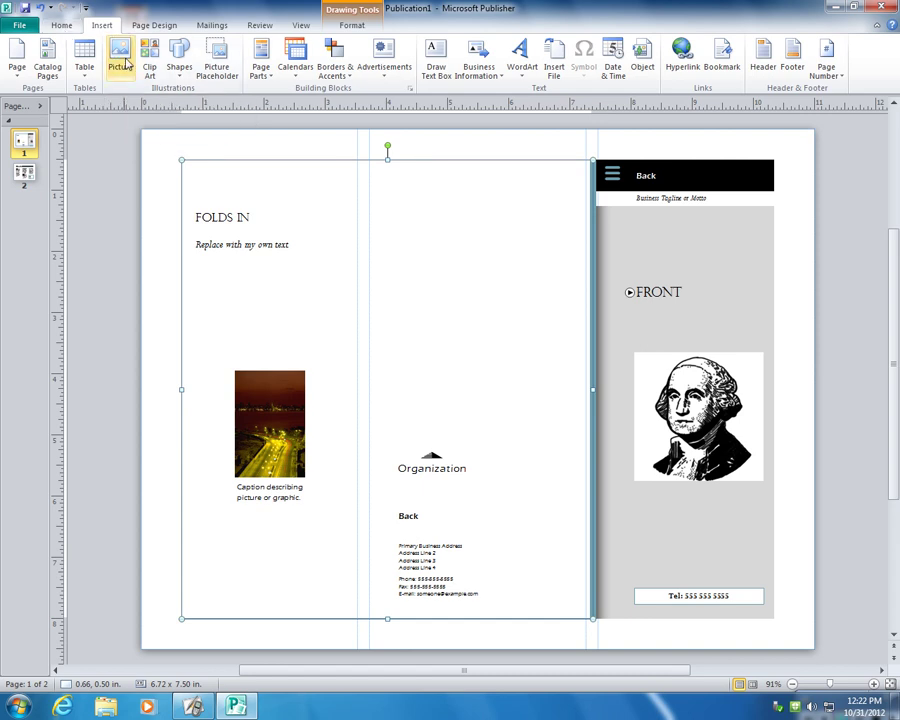
pyautogui.click(122, 57)
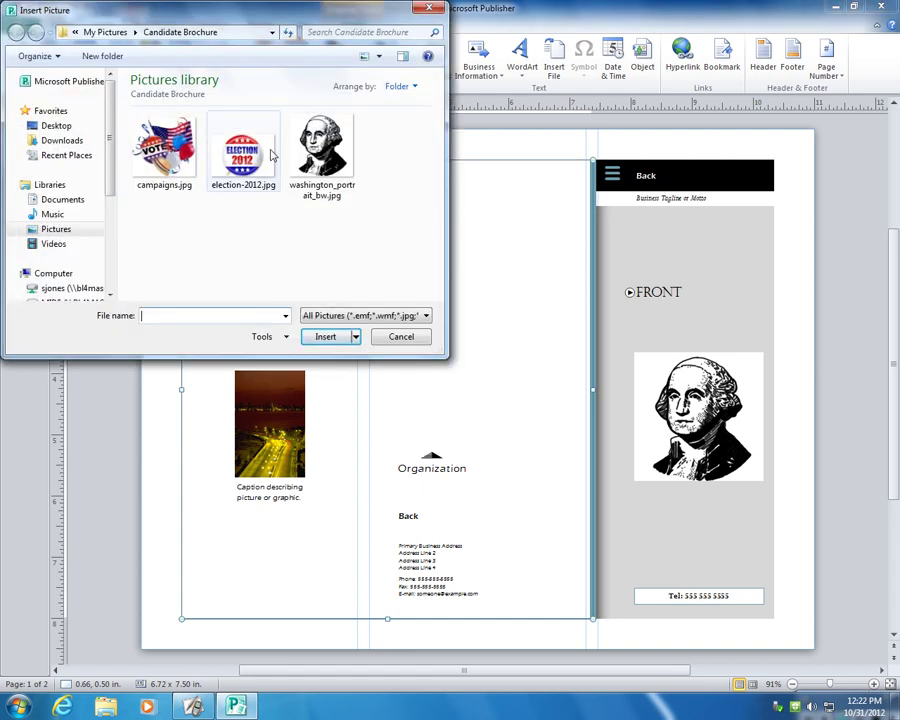
pyautogui.doubleClick(250, 156)
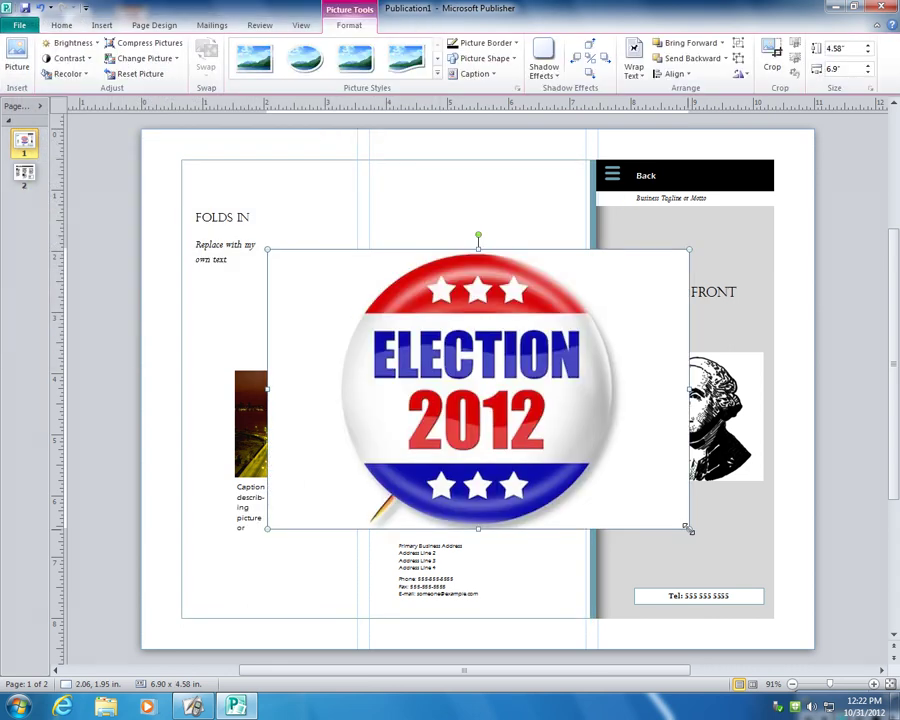
pyautogui.moveTo(686, 526); pyautogui.dragTo(472, 385)
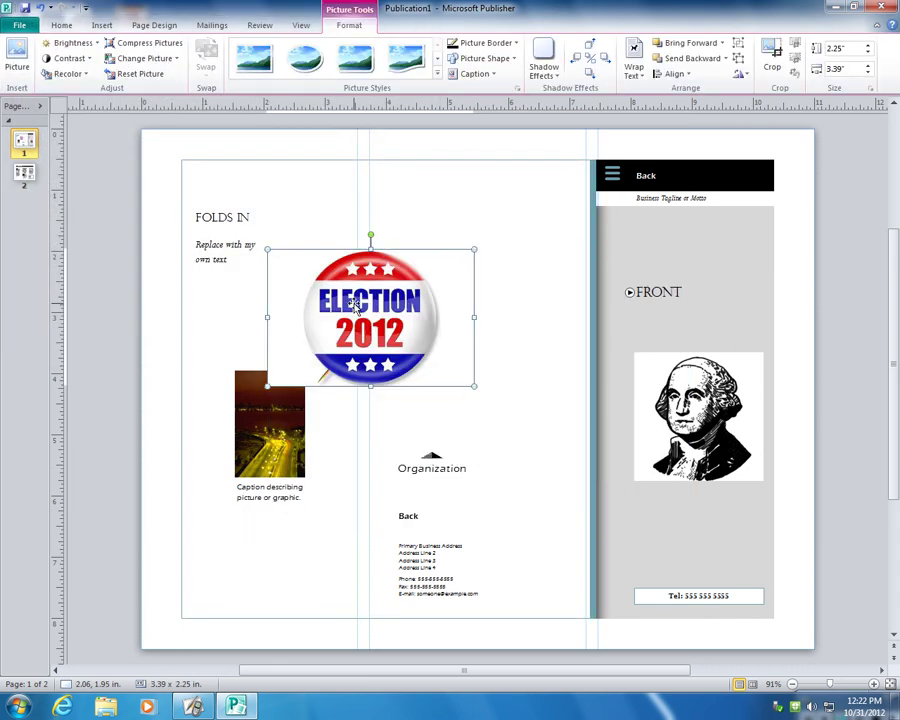
pyautogui.moveTo(350, 302); pyautogui.dragTo(526, 316)
pyautogui.click(273, 311)
# Step: Replace the left panel's road photo with campaigns.jpg
pyautogui.click(282, 418)
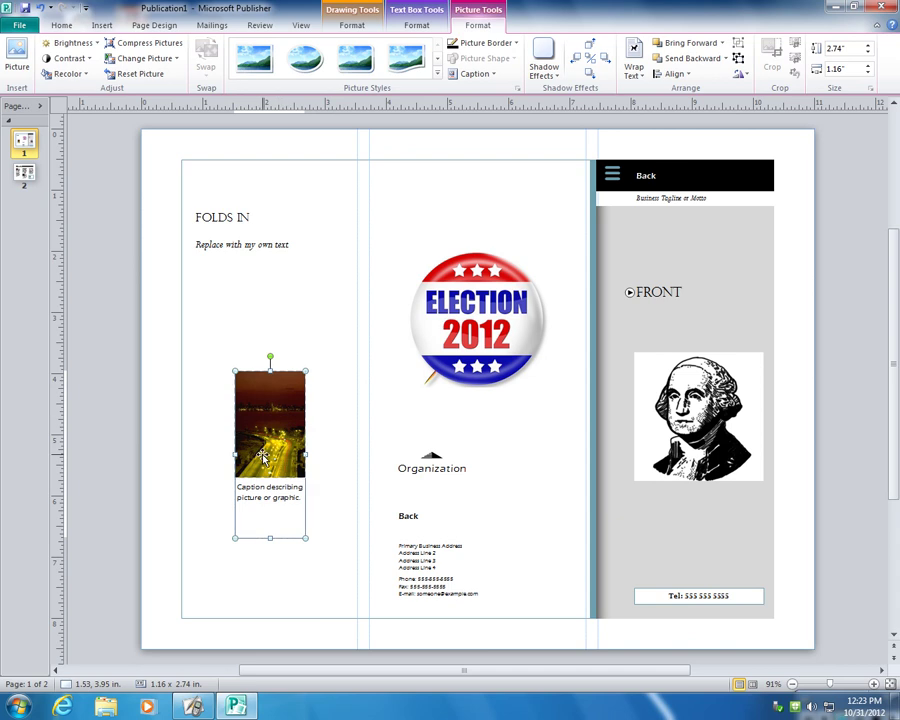
pyautogui.click(263, 457)
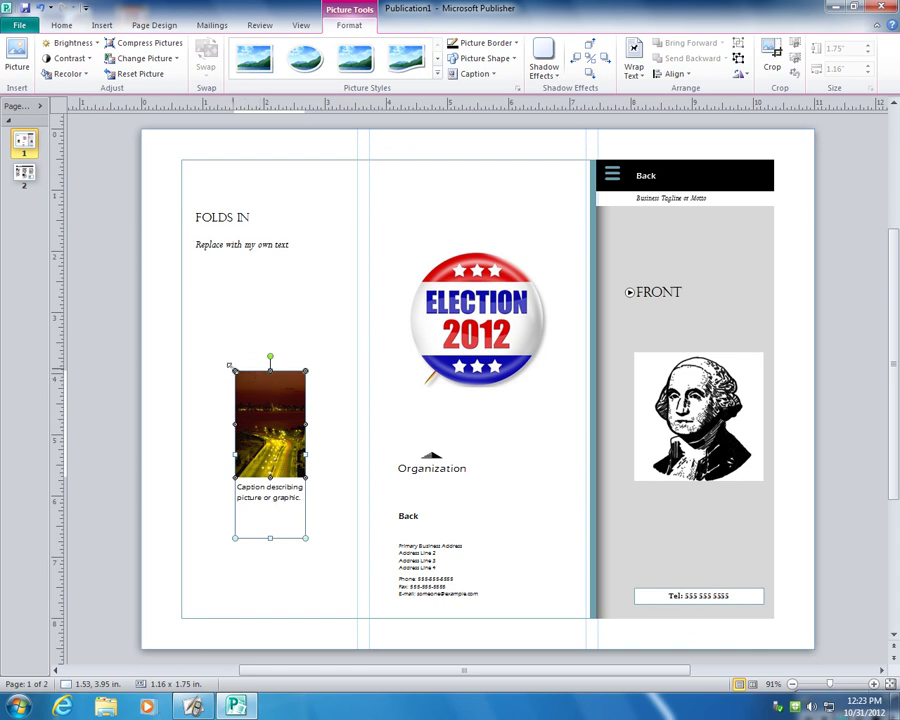
pyautogui.rightClick(268, 431)
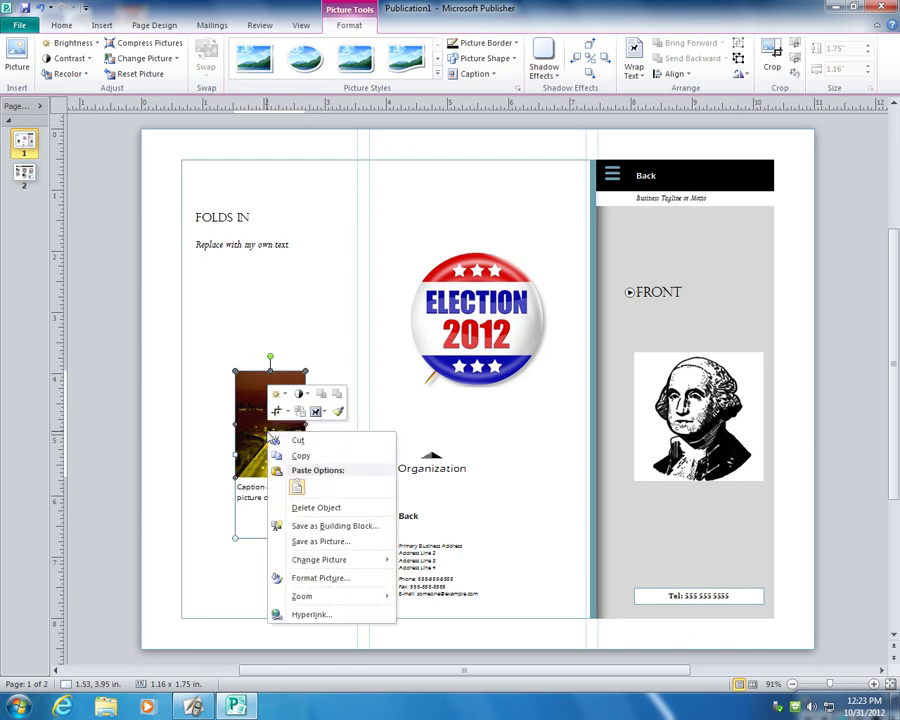
pyautogui.moveTo(363, 568)
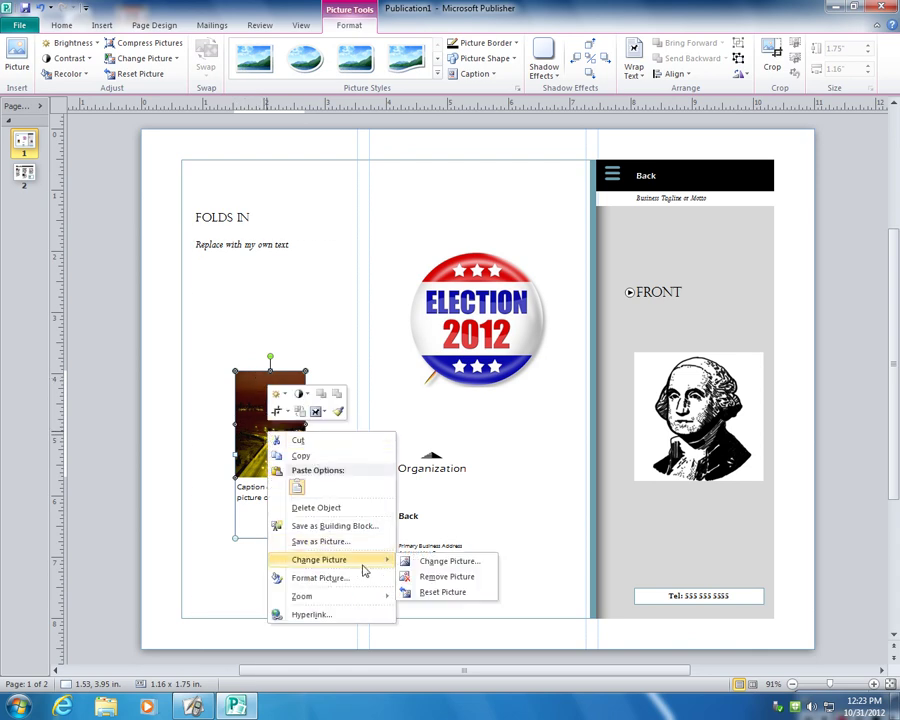
pyautogui.click(449, 561)
pyautogui.doubleClick(164, 150)
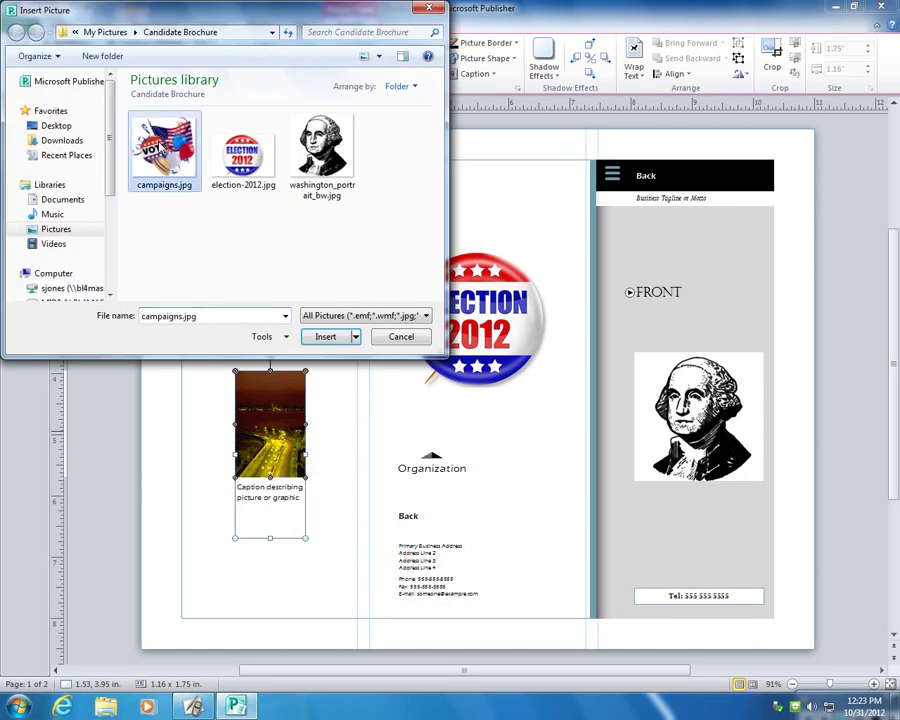
# Step: Reset the VOTE picture to its original full size
pyautogui.click(314, 297)
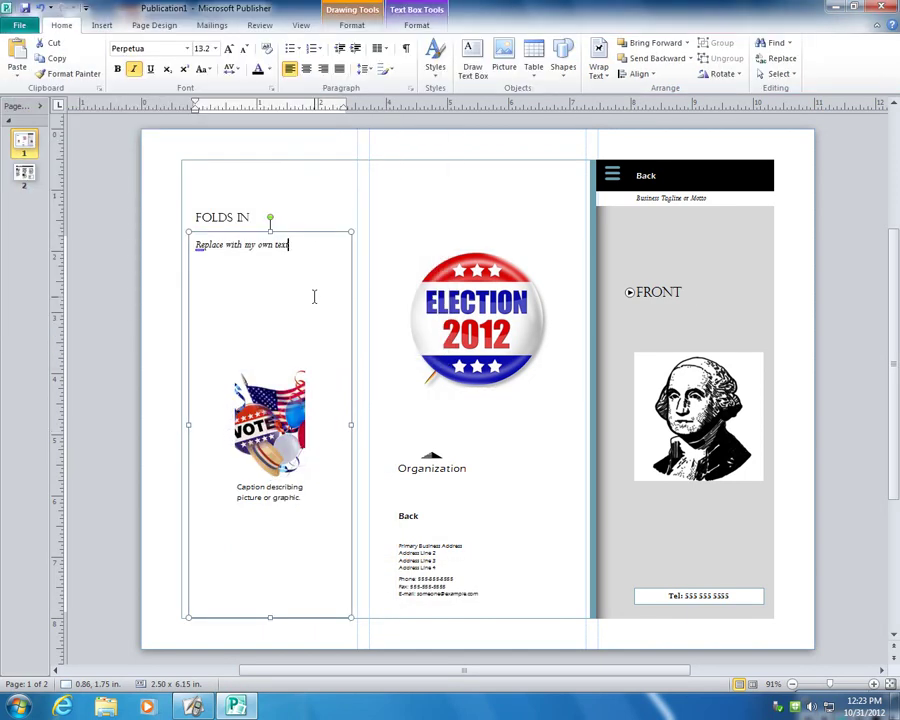
pyautogui.click(260, 435)
pyautogui.rightClick(260, 436)
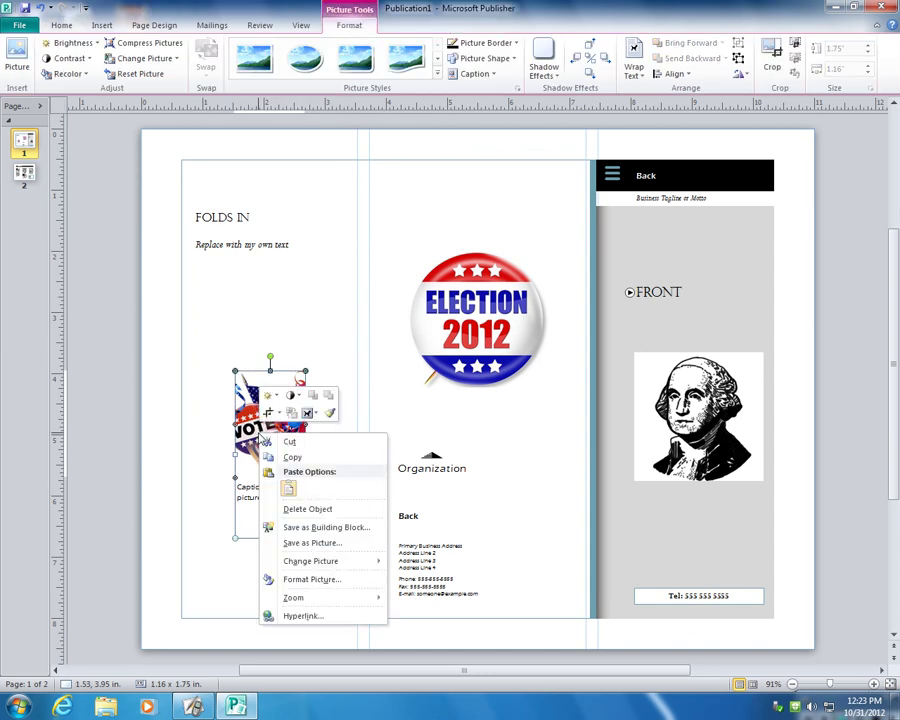
pyautogui.moveTo(343, 569)
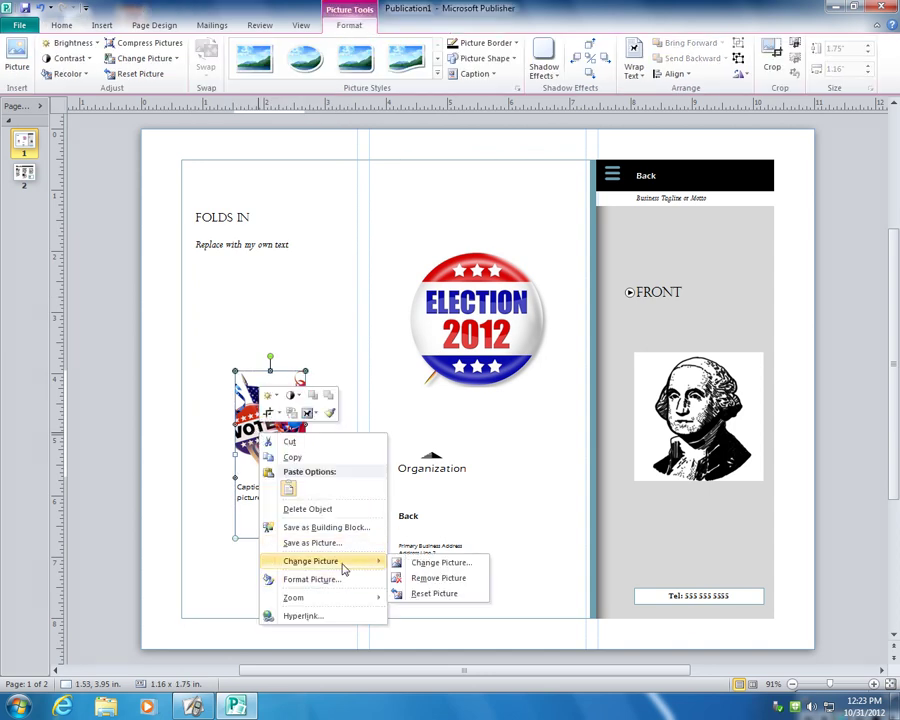
pyautogui.click(425, 594)
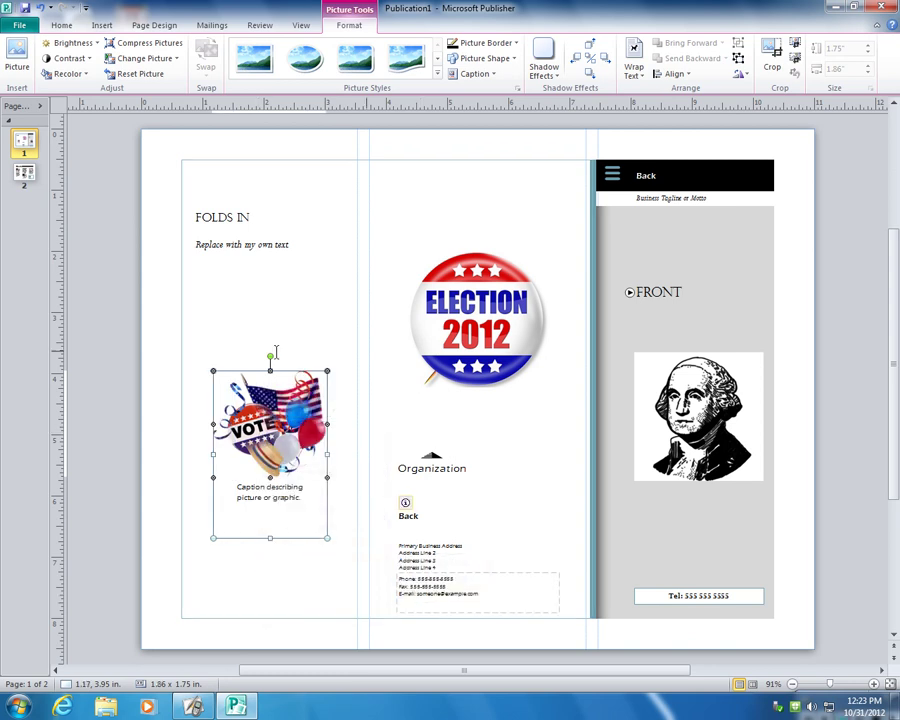
pyautogui.click(440, 216)
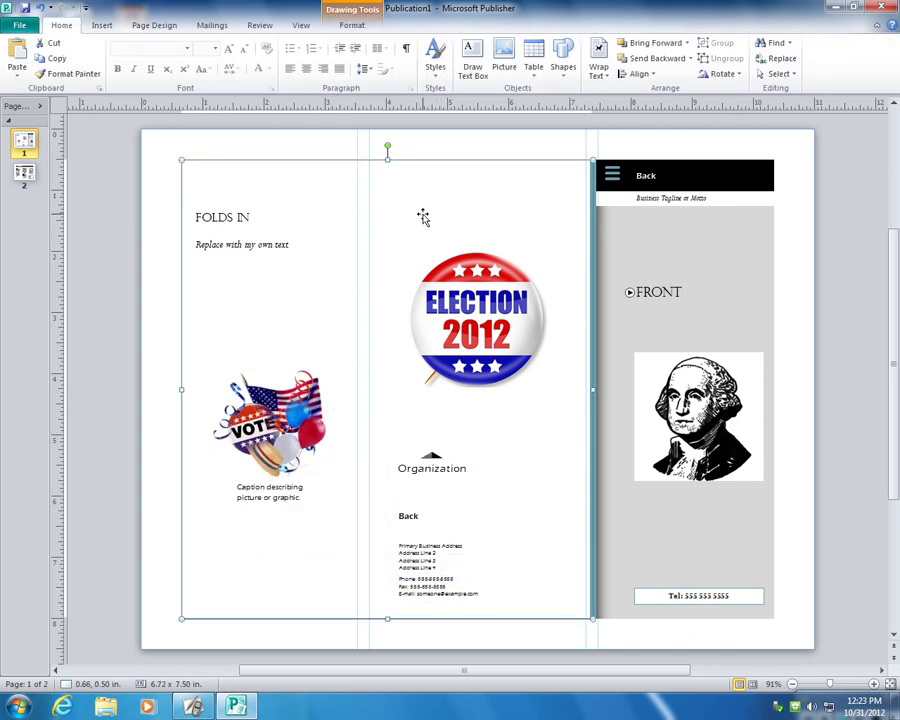
# Step: Delete the night photo and its caption on page 2, then go back to page 1
pyautogui.click(23, 177)
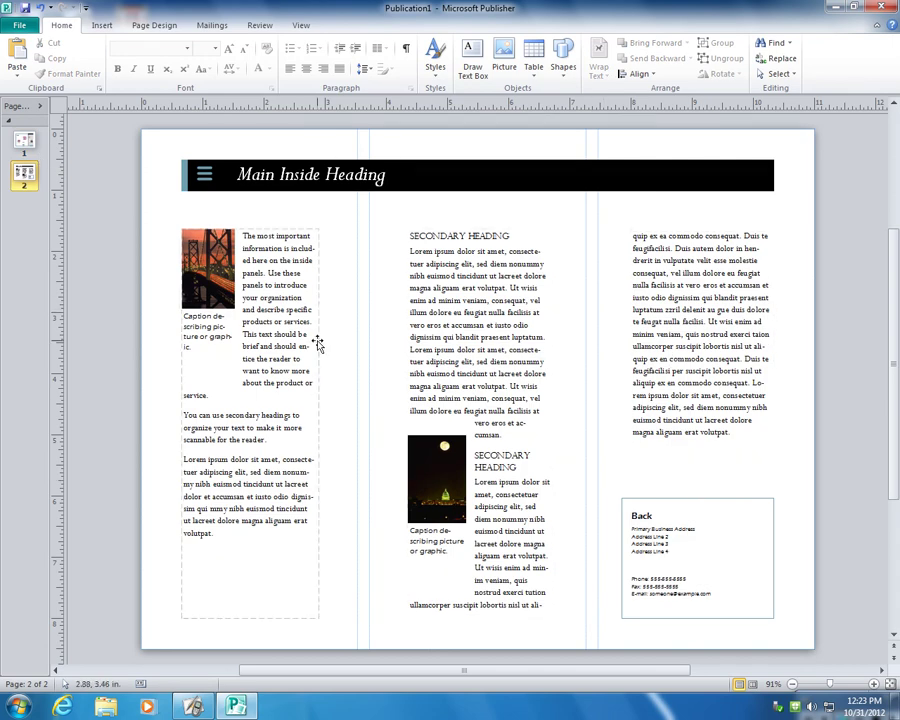
pyautogui.click(430, 480)
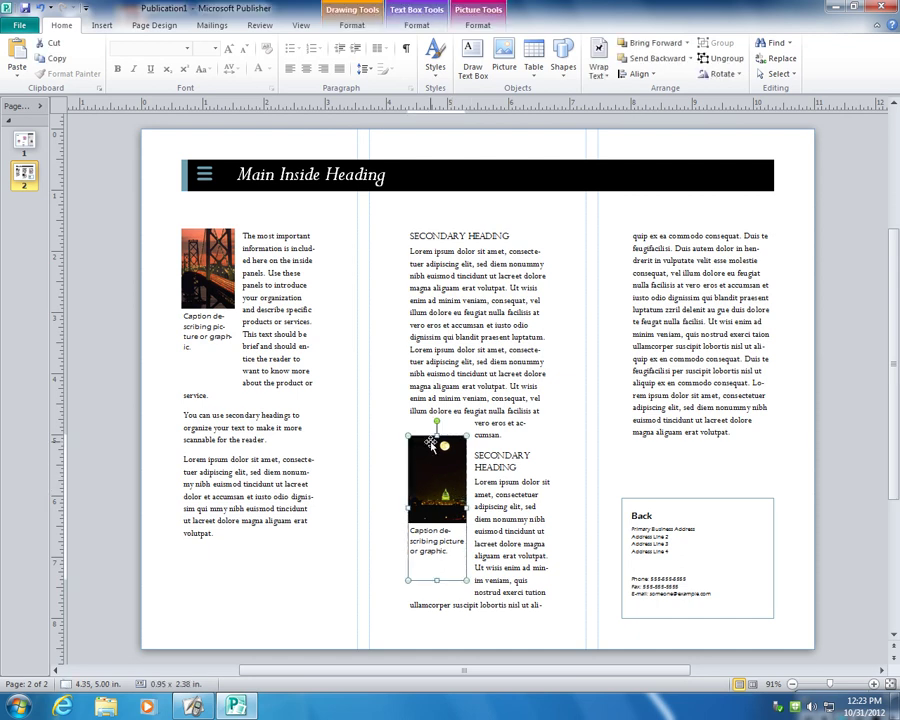
pyautogui.press('Delete')
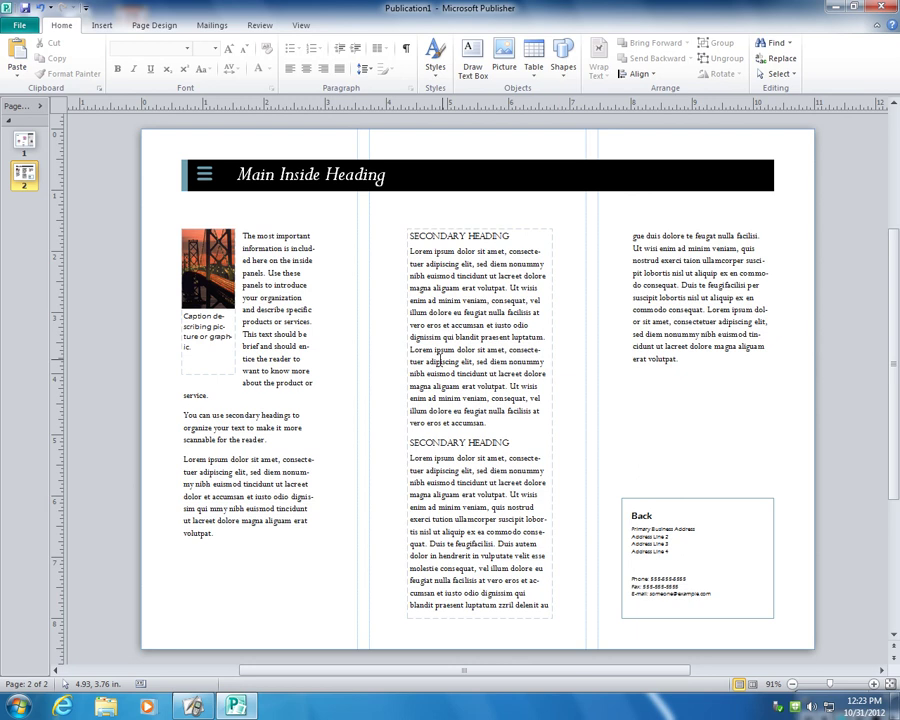
pyautogui.click(22, 145)
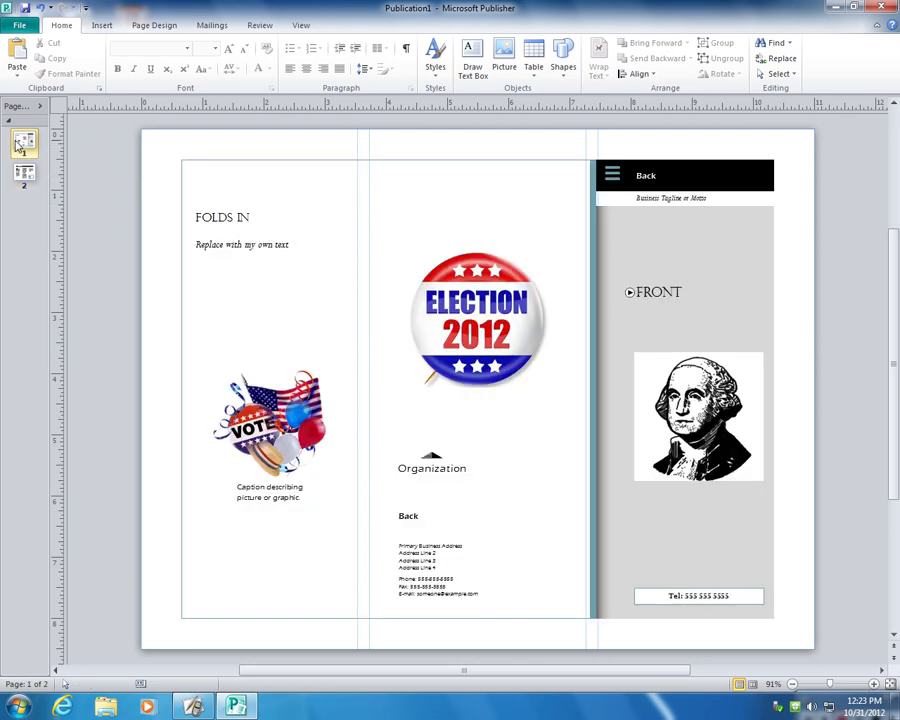
# Step: Apply the Office colour scheme and the Metro font scheme from Page Design
pyautogui.click(152, 27)
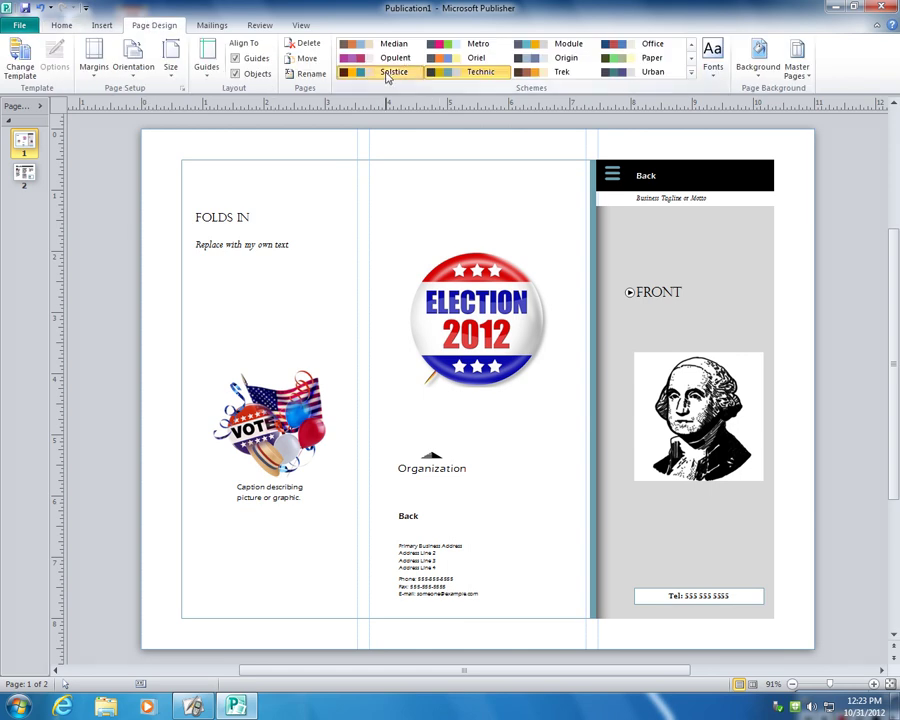
pyautogui.click(562, 44)
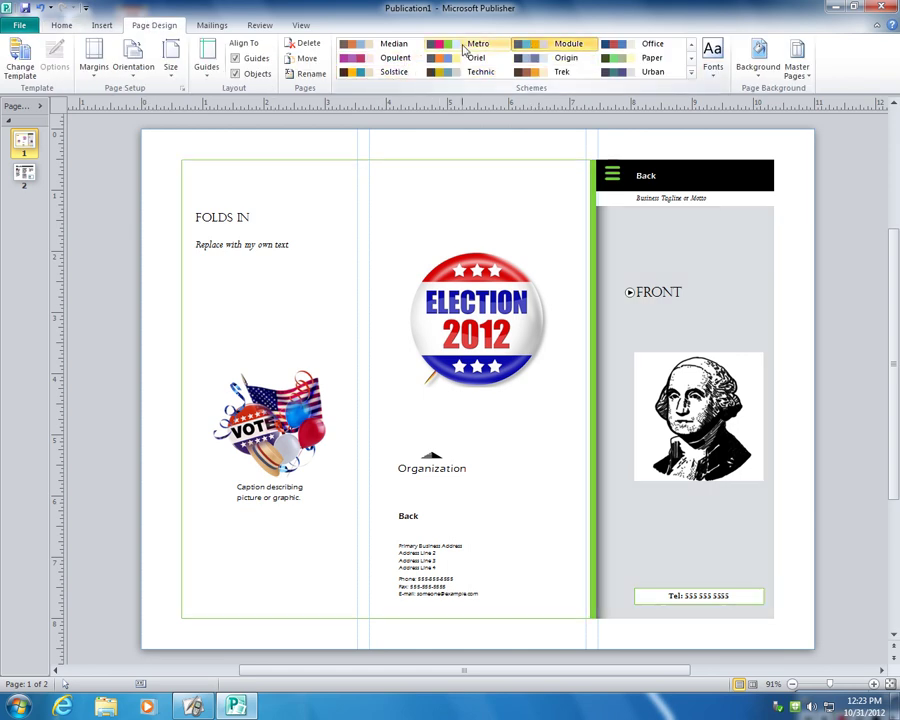
pyautogui.click(465, 47)
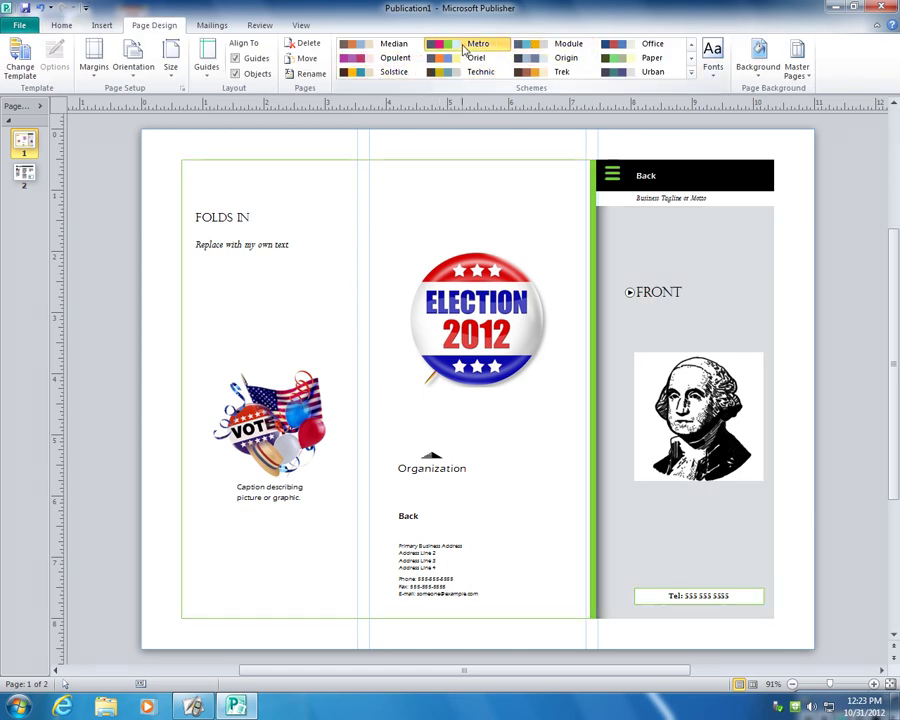
pyautogui.click(653, 46)
pyautogui.click(712, 55)
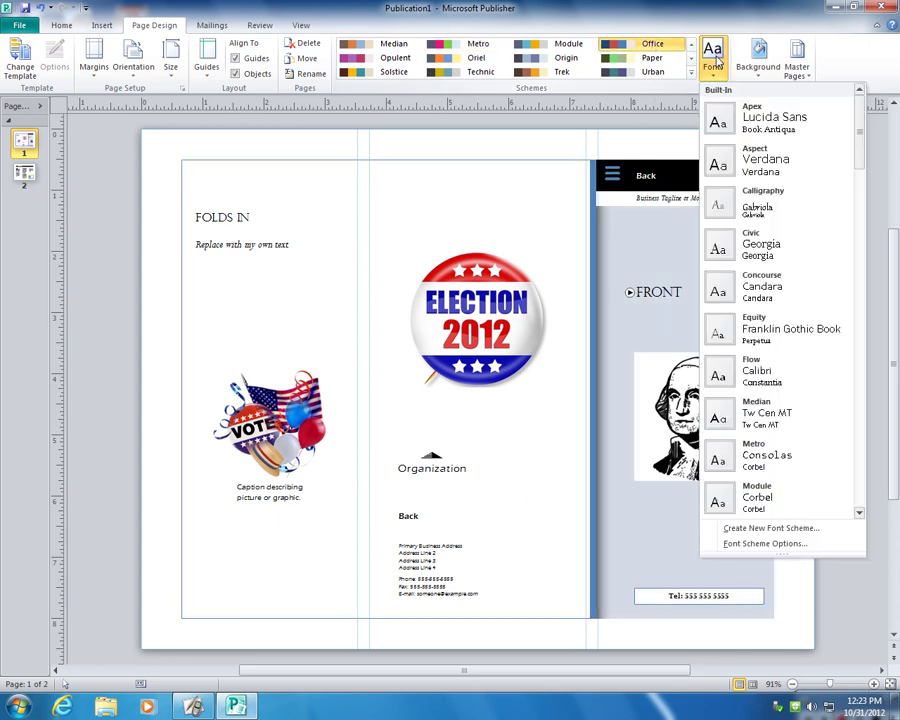
pyautogui.click(781, 133)
pyautogui.click(712, 55)
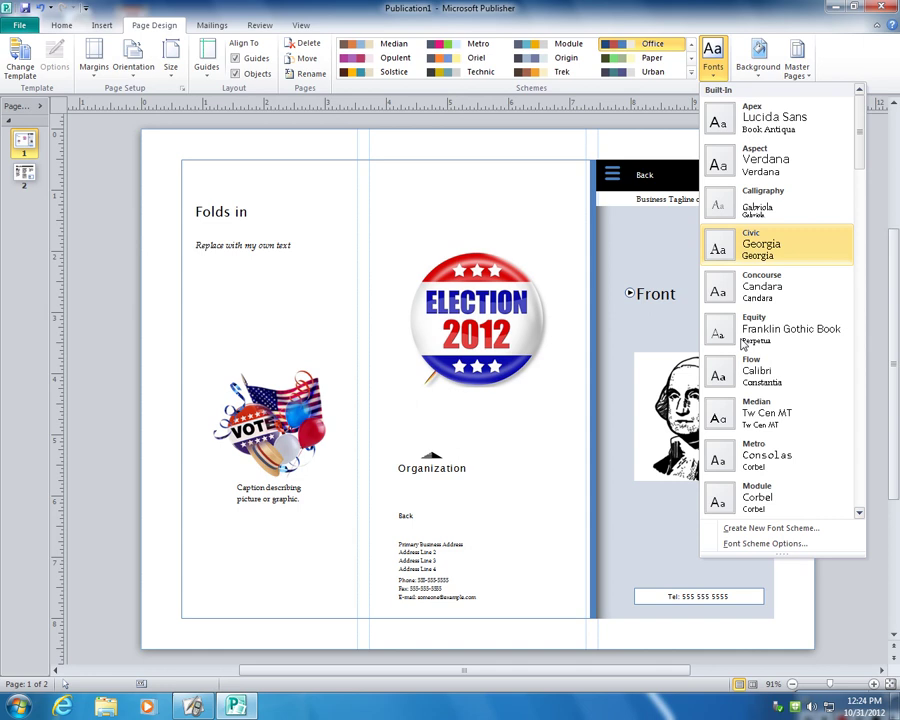
pyautogui.click(750, 455)
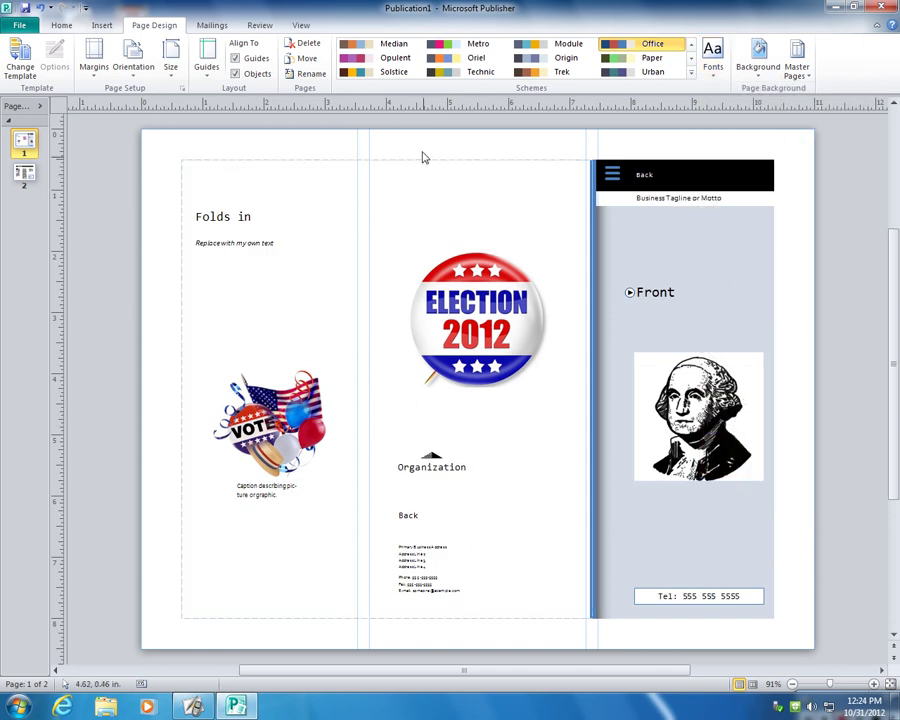
# Step: Save as campaign brochure.pub on the H: drive, overwriting the existing file
pyautogui.click(17, 26)
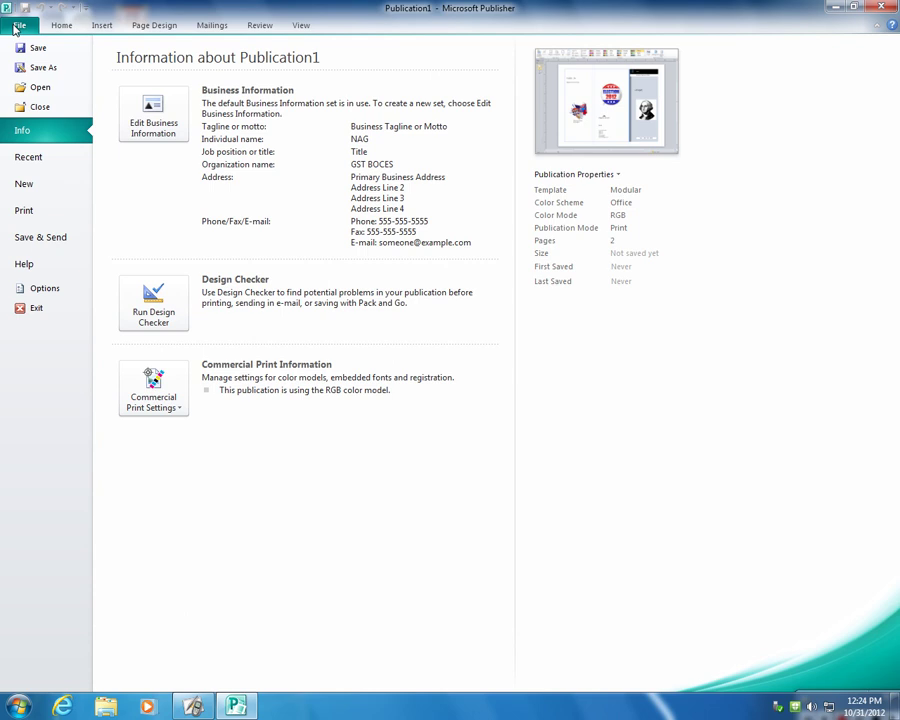
pyautogui.click(30, 68)
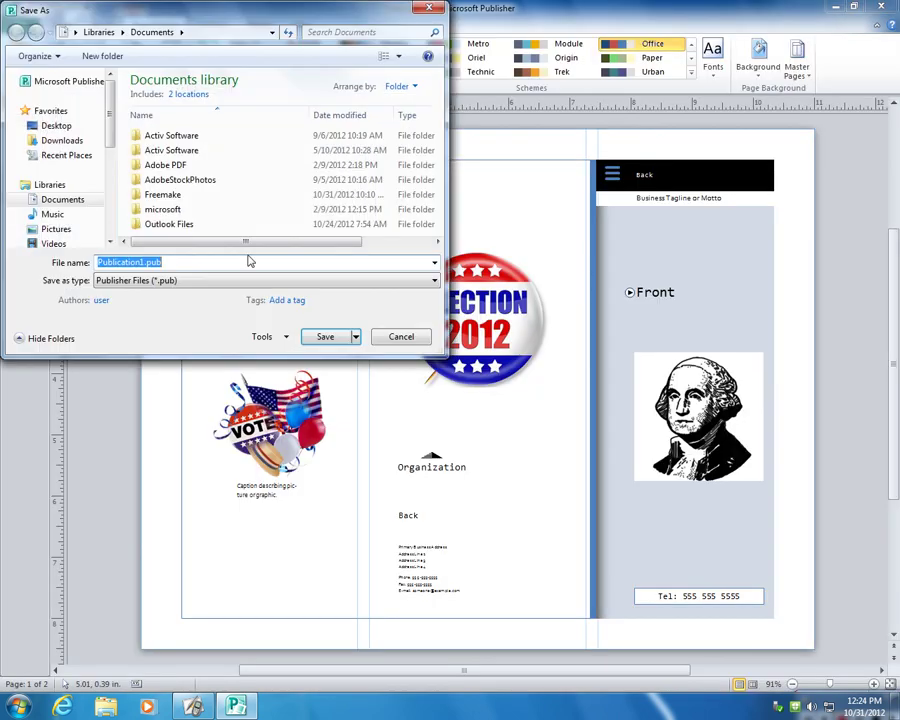
pyautogui.scroll(-3, 75, 170)
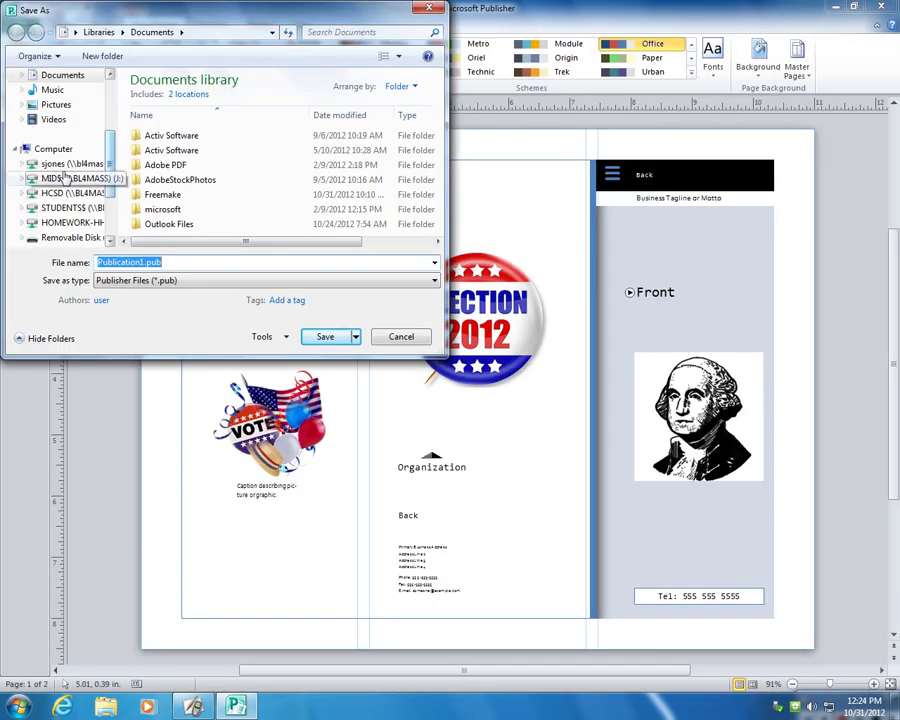
pyautogui.click(62, 165)
pyautogui.moveTo(226, 264); pyautogui.dragTo(115, 268)
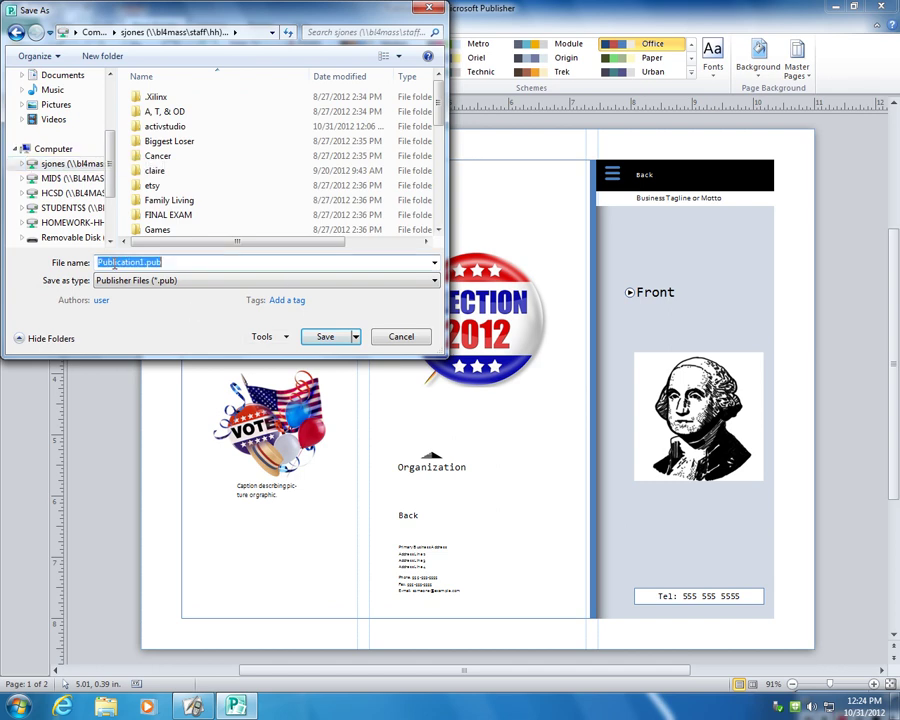
pyautogui.write('campa')
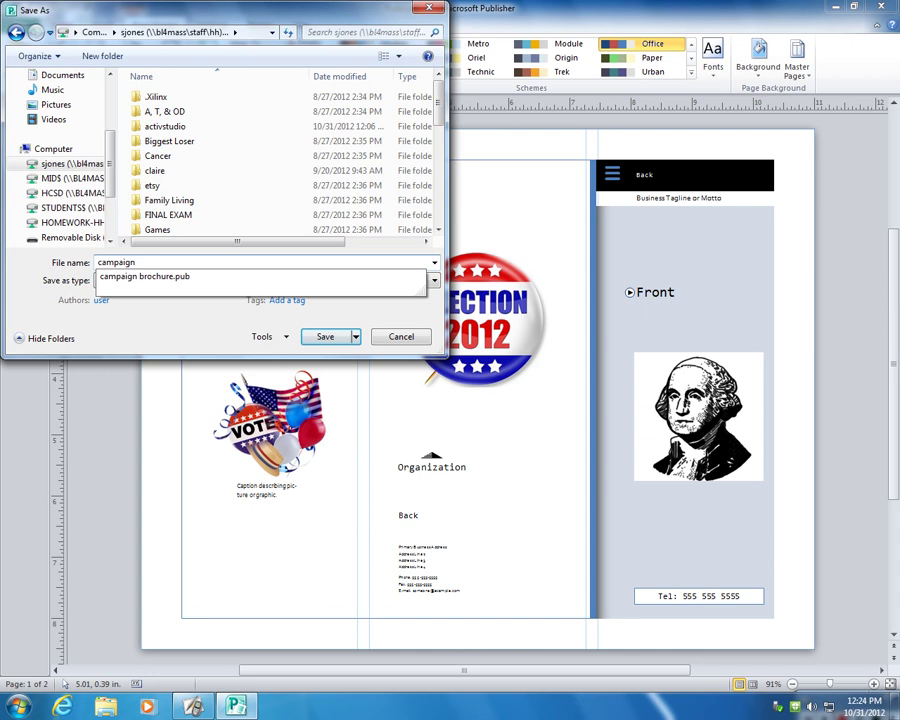
pyautogui.write('ign')
pyautogui.press('Down')
pyautogui.press('Return')
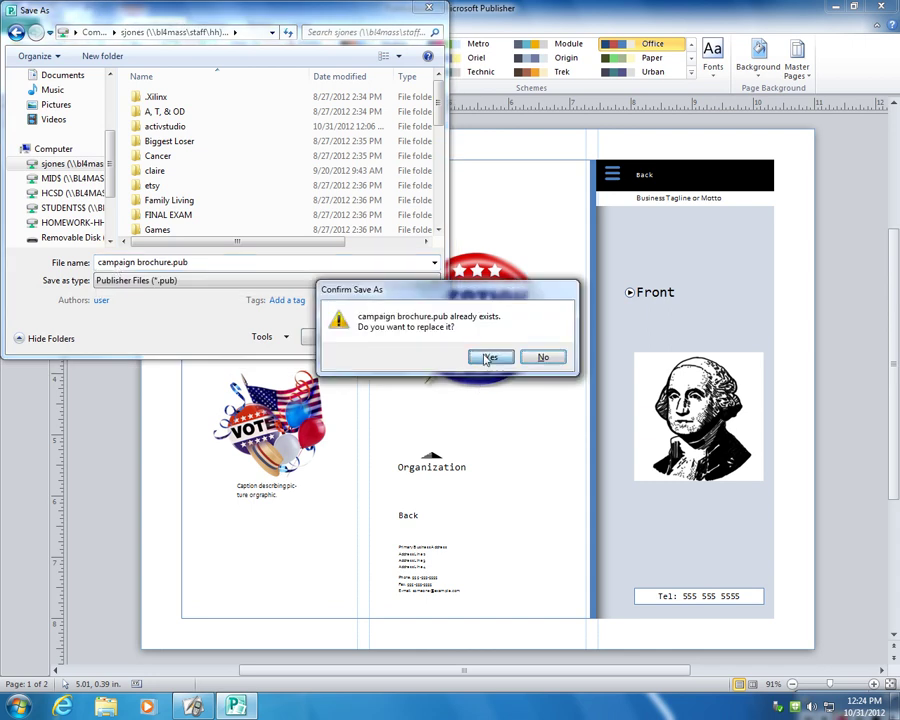
pyautogui.click(490, 357)
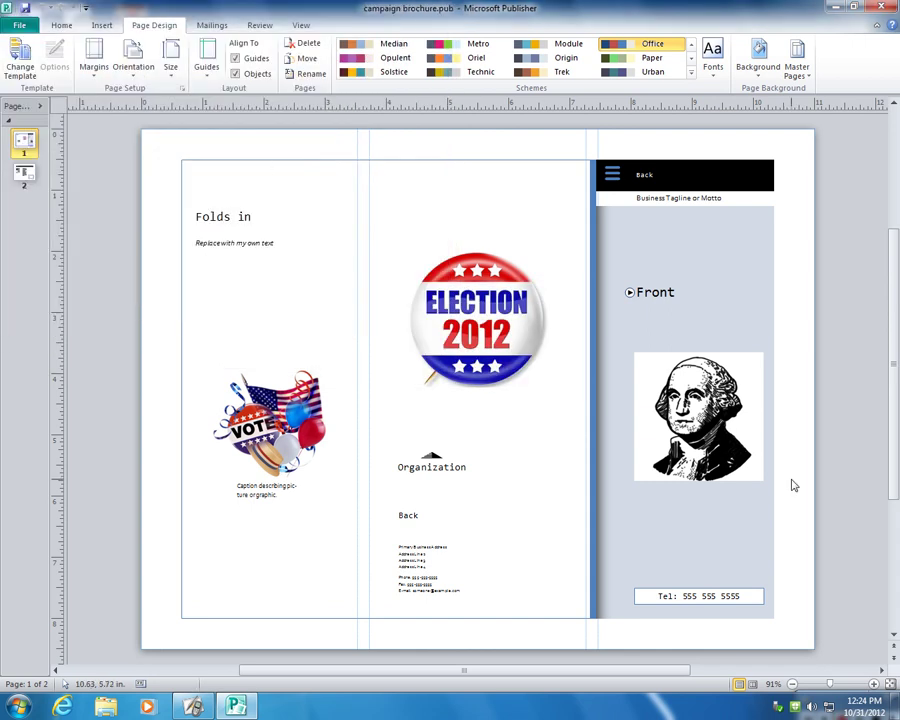